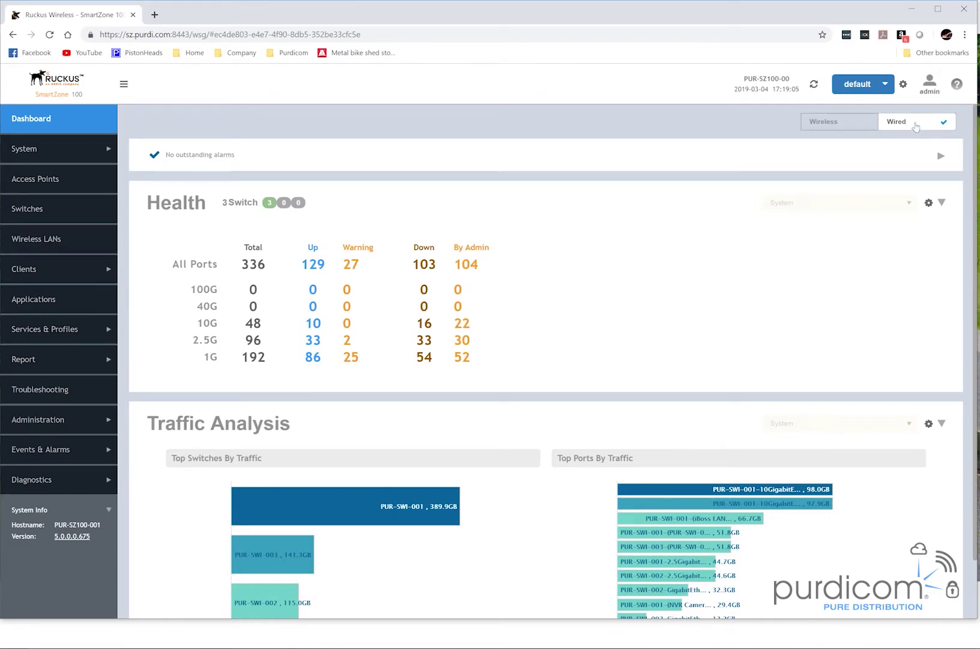
scroll(710, 358, down, 1)
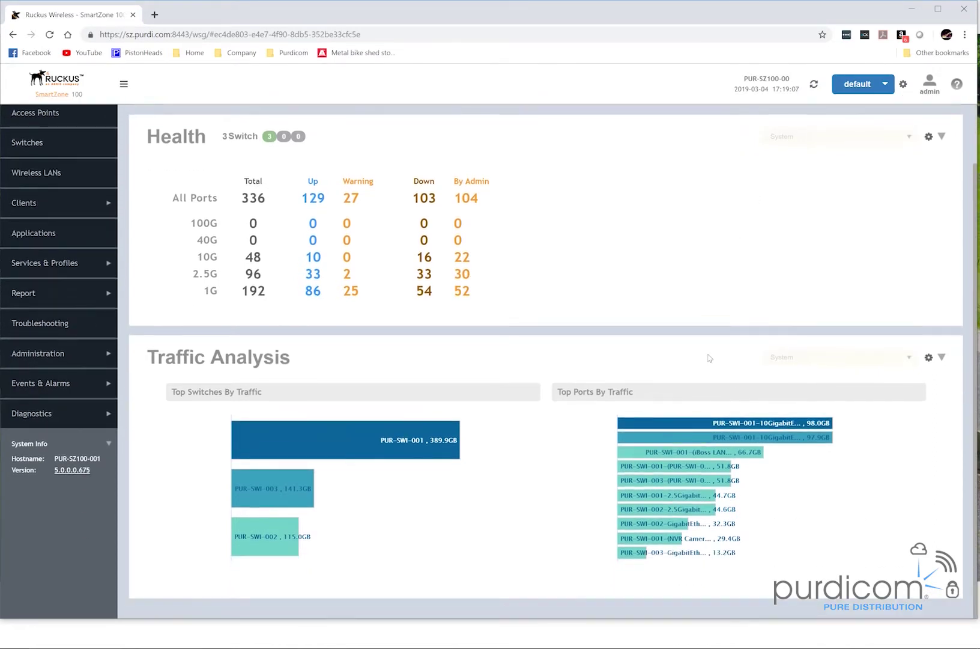
mouse_move(677, 480)
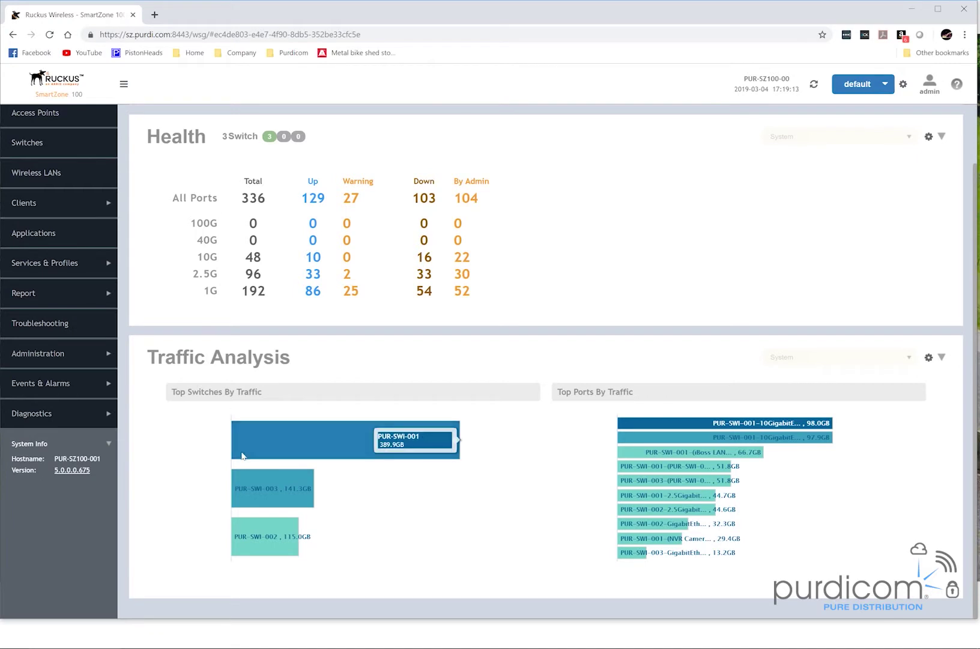
mouse_move(678, 509)
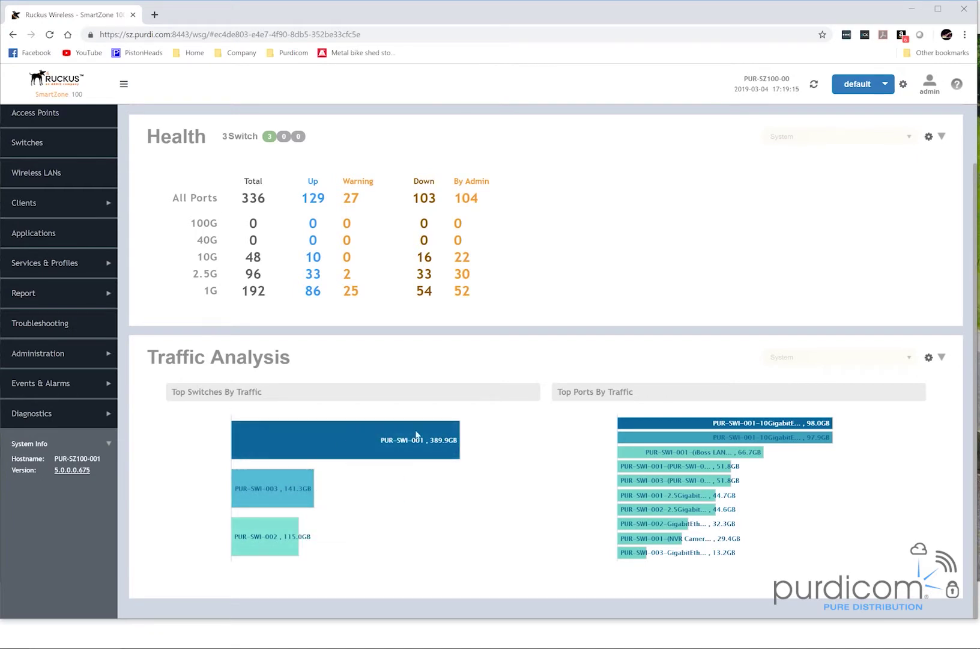
mouse_move(679, 545)
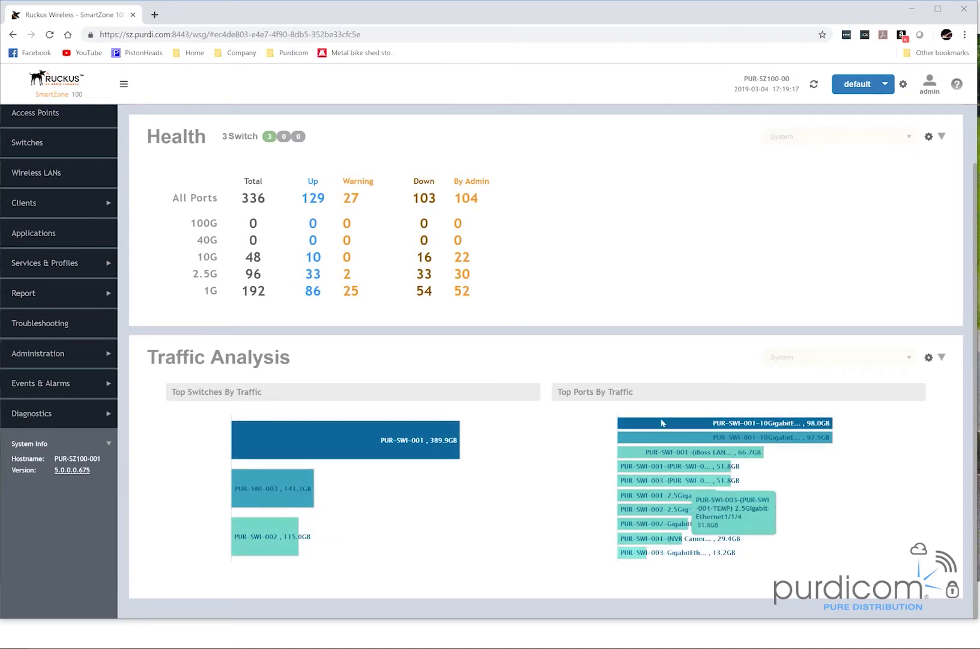
scroll(288, 357, up, 2)
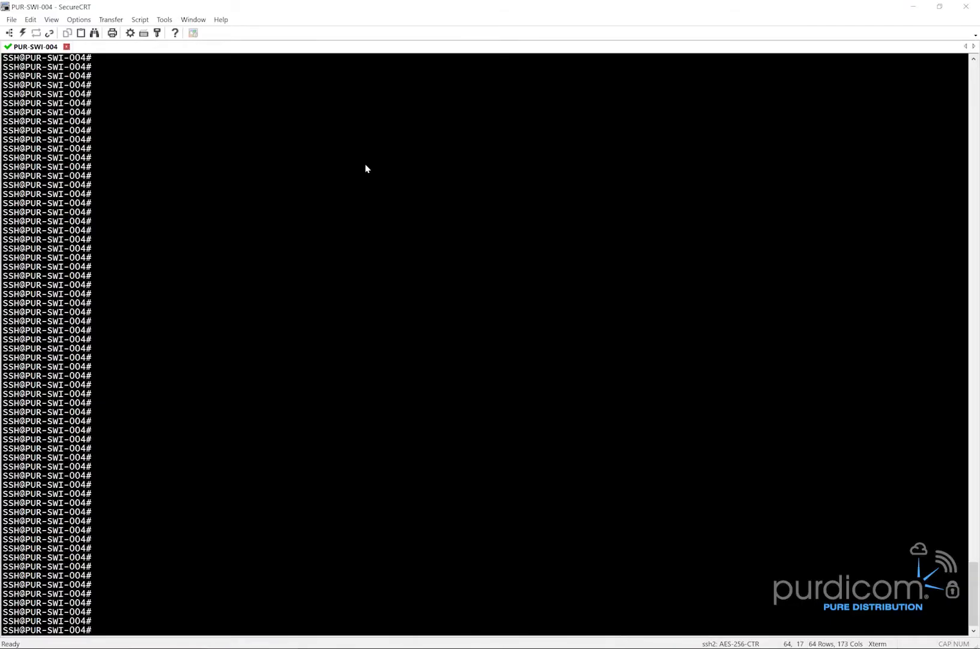
text(sh ver)
- Display PUR-SWI-004's firmware version with sh version and note the software version number
key(Tab)
key(Return)
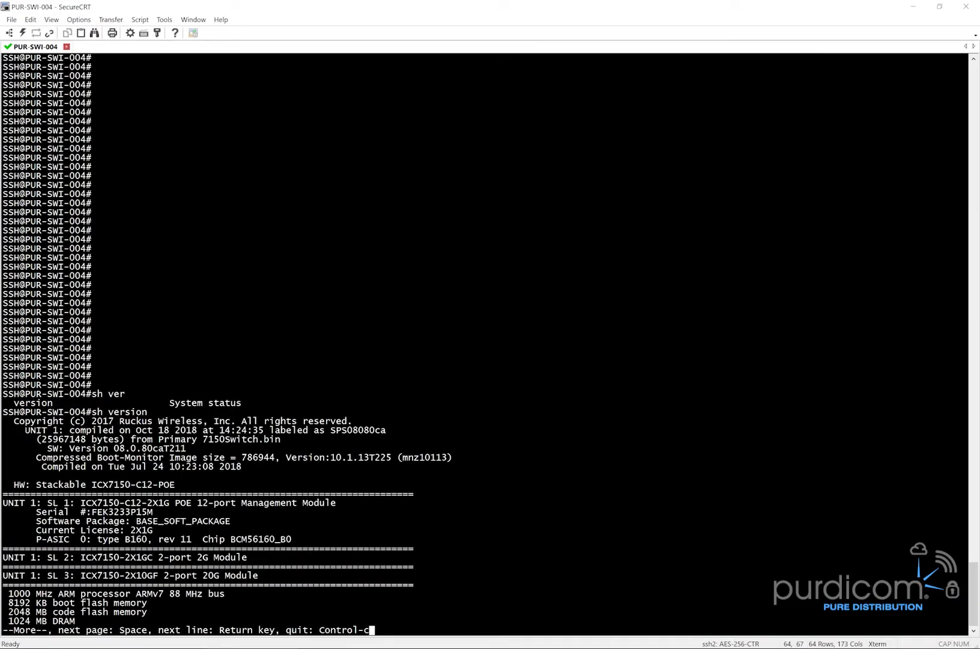
drag(113, 448, 170, 455)
key(ctrl+c)
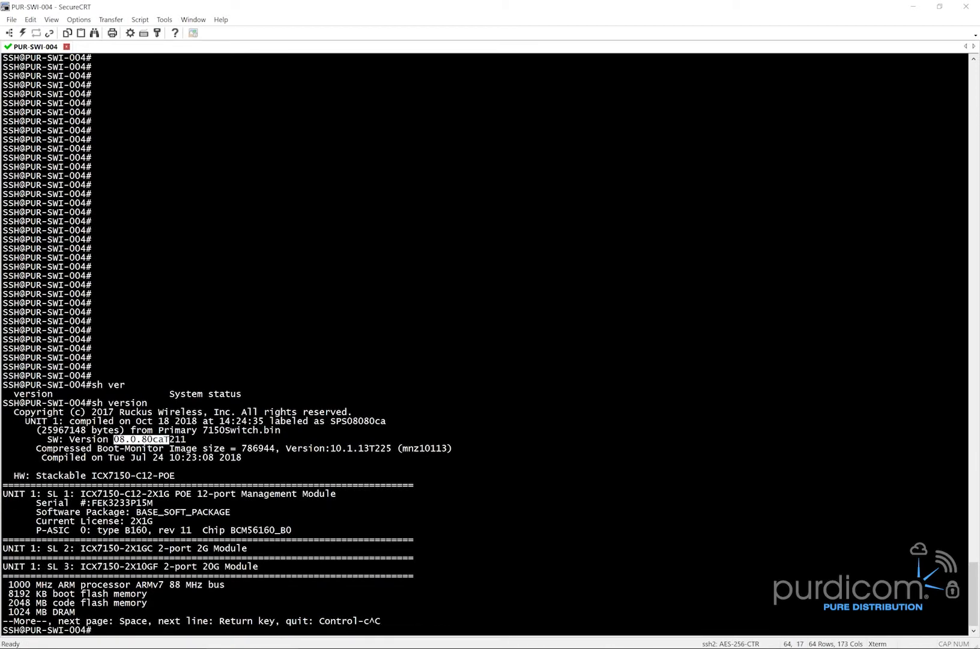
click(449, 403)
key(Return)
key(Return)
key(Return)
key(Return)
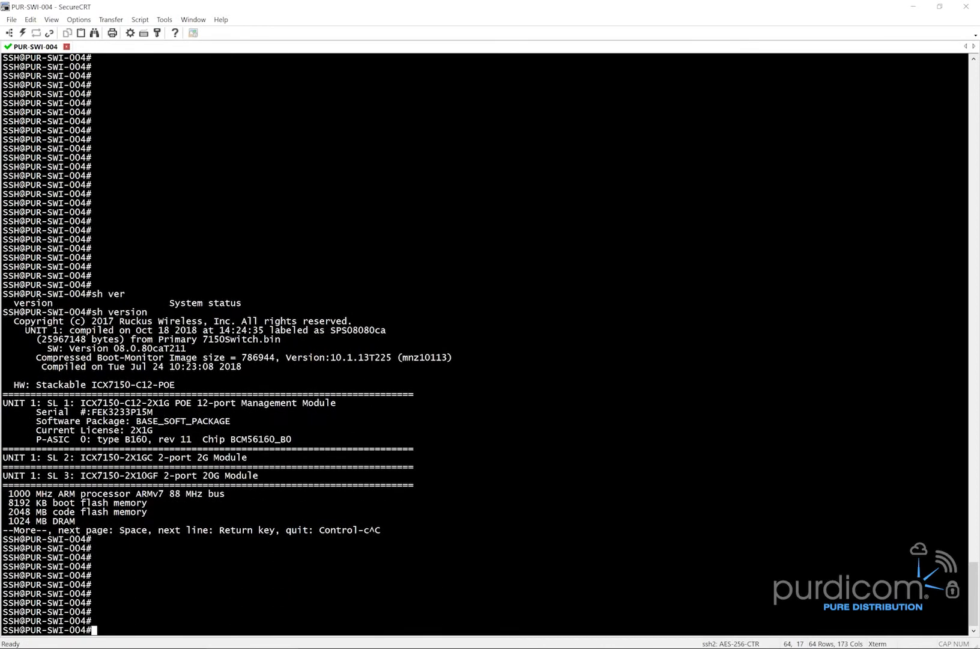
text(conf )
text(t)
- Set the switch's SmartZone active list to 192.168.10.200 in configuration mode
key(Return)
text(sz ac)
key(Tab)
text(192.168.10.200)
key(Return)
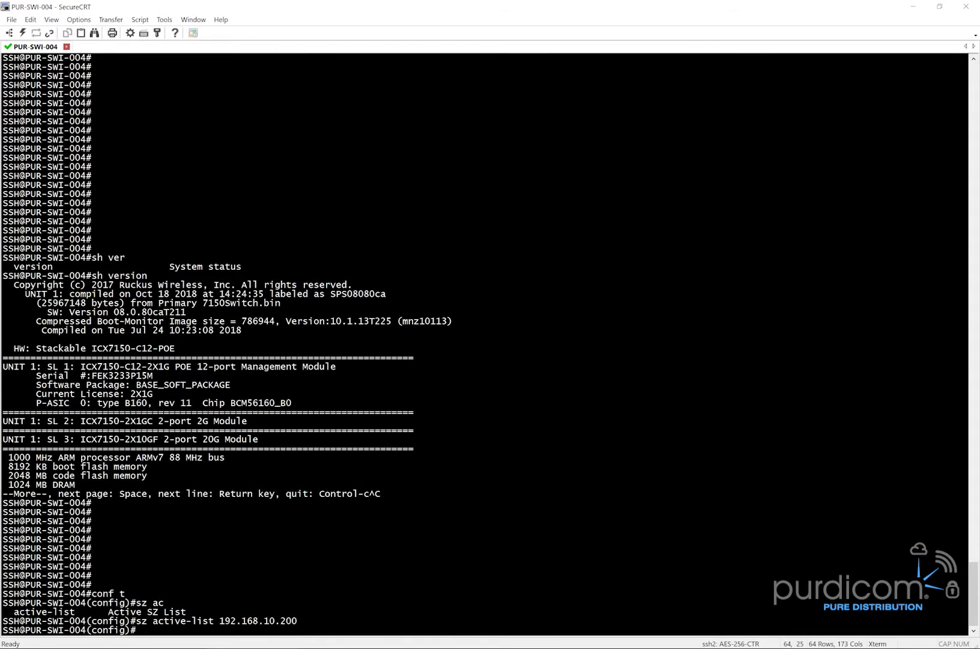
key(Return)
key(Return)
key(Return)
text(end)
key(Return)
text(sh logg)
- Review the switch log showing the SZ query failing with HTTP 401, then return to the SmartZone dashboard
key(Tab)
key(Return)
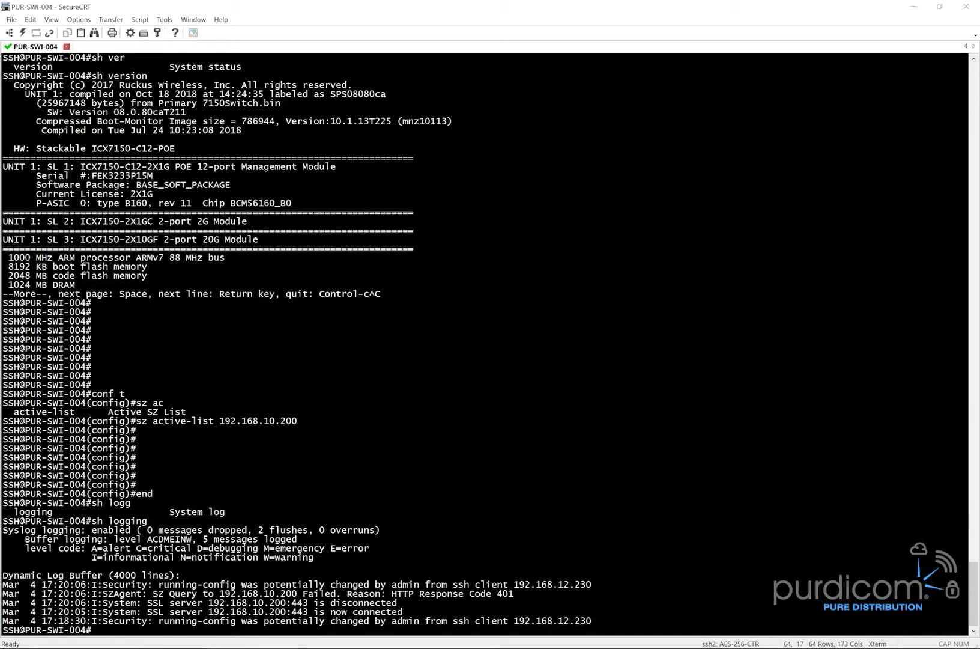
key(Return)
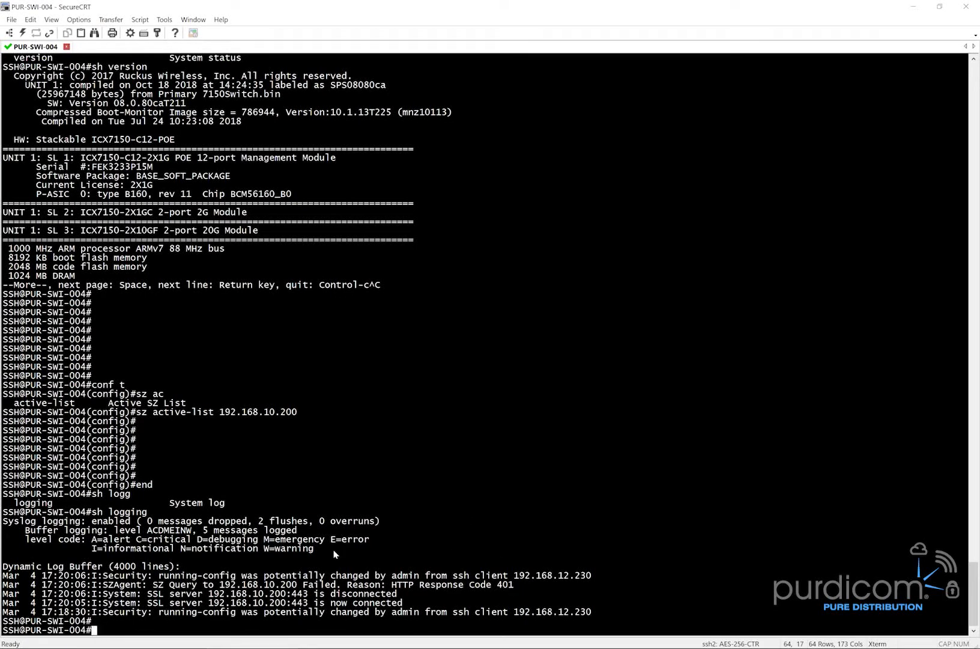
key(alt+Tab)
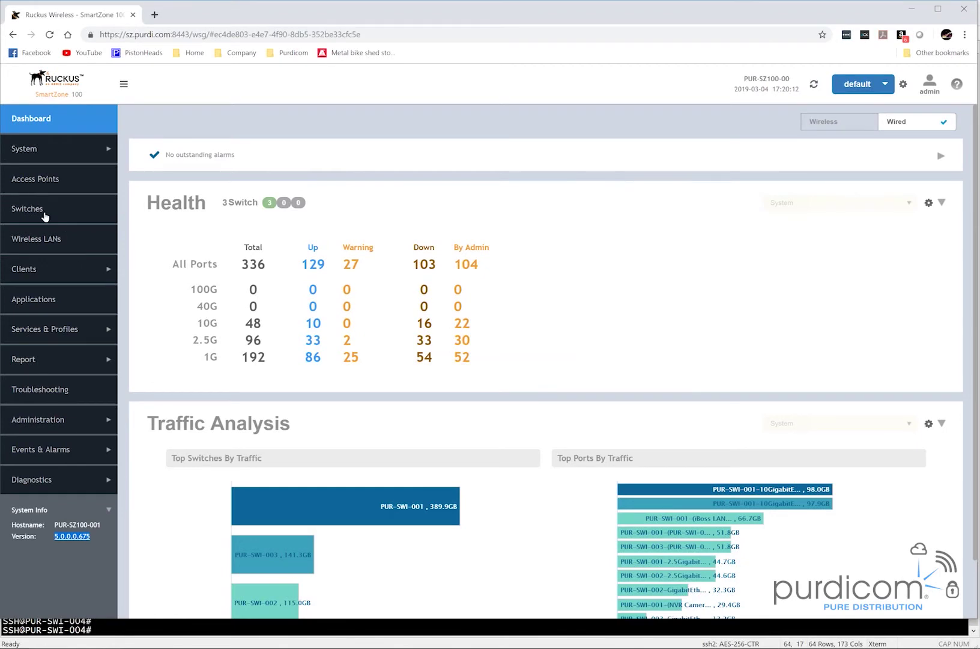
- Show the ICX switch list and select the new offline switch D4:C1:9E:84:7C:BA
click(25, 216)
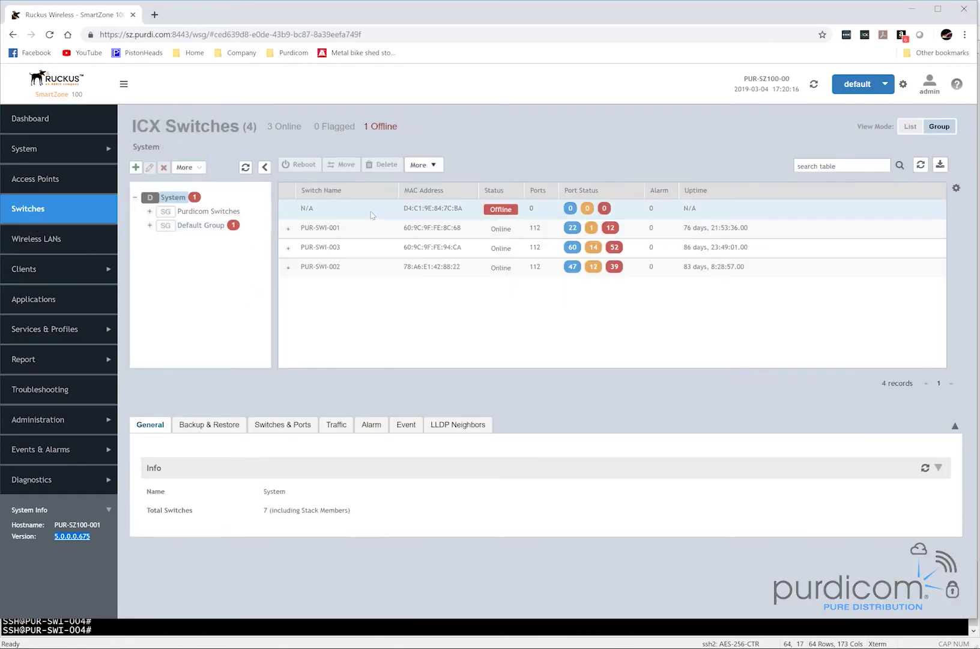
click(372, 215)
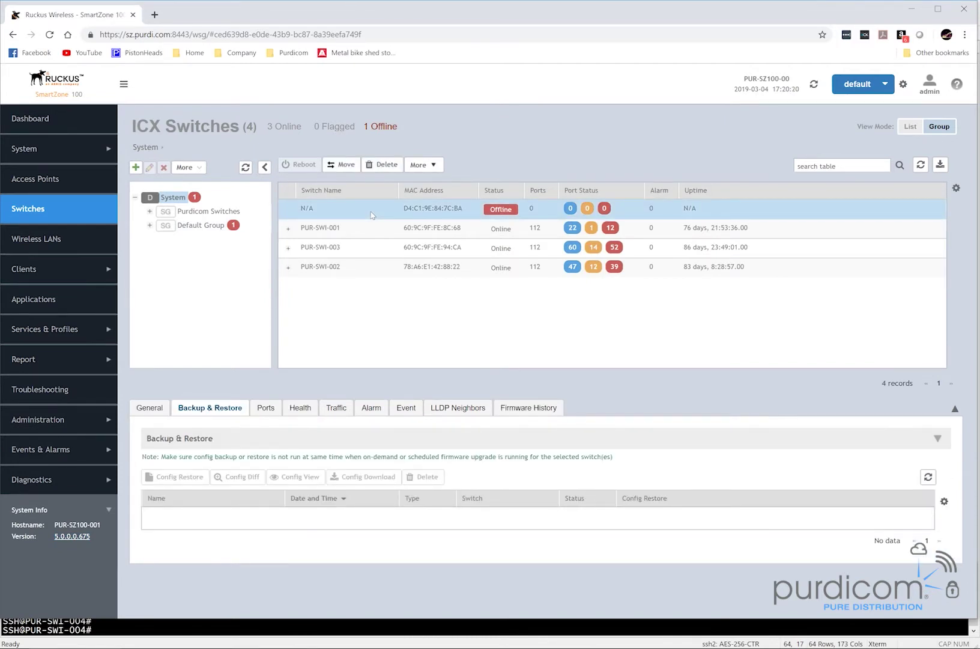
- Move switch D4:C1:9E:84:7C:BA to the Purdicom Switches destination group
click(337, 165)
click(458, 301)
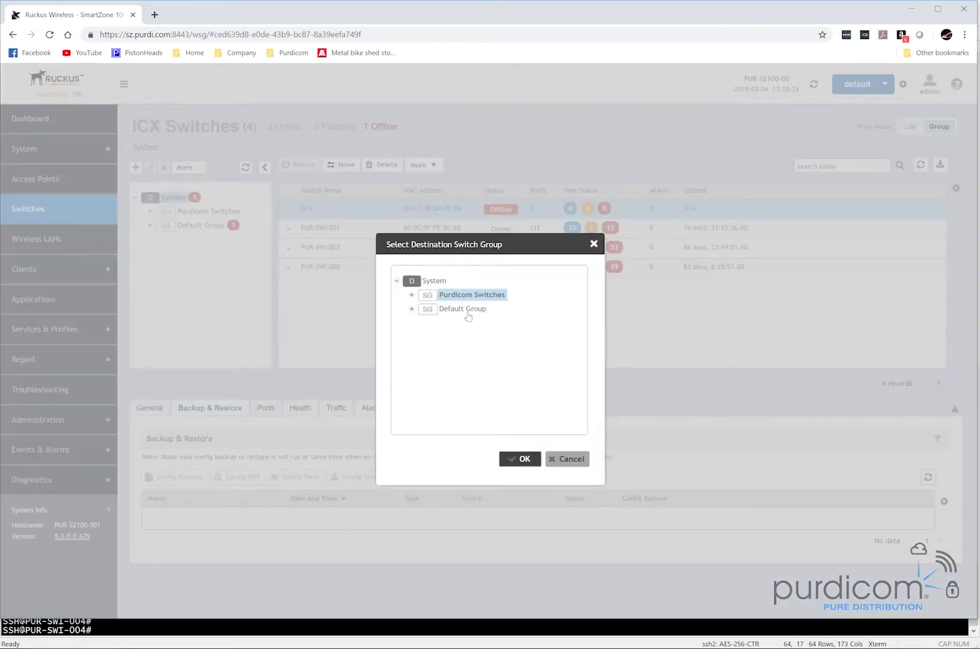
click(527, 457)
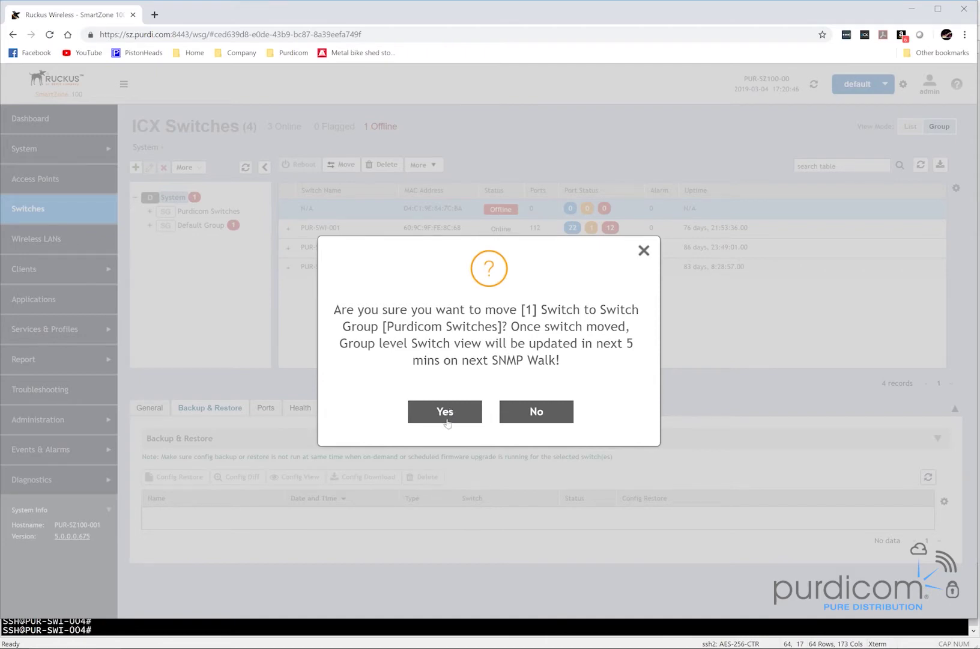
click(445, 420)
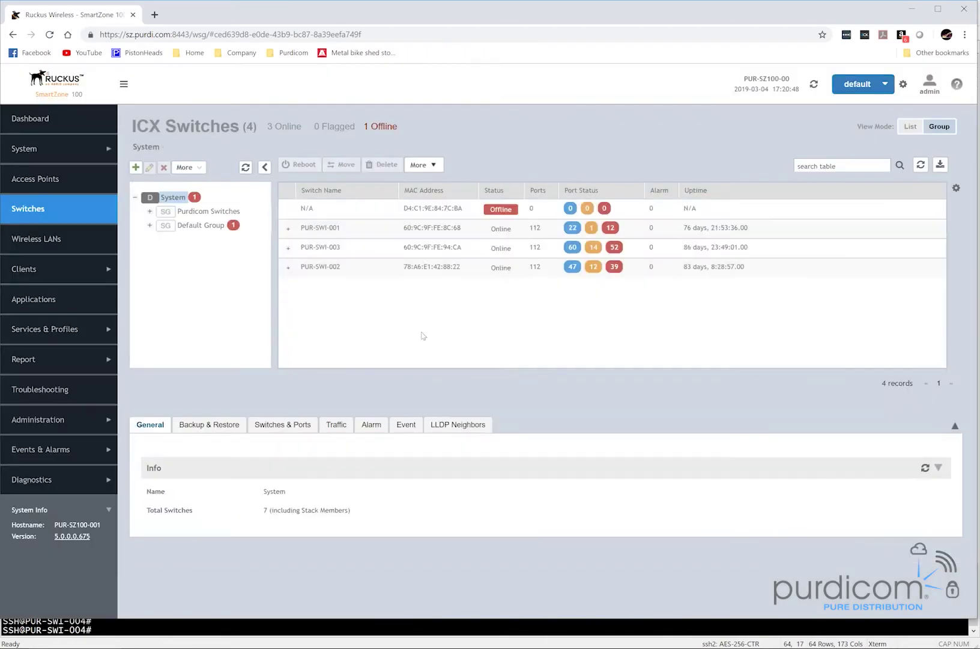
- Check Default Group, then confirm the offline switch appears under Purdicom Switches and refresh the table
click(221, 228)
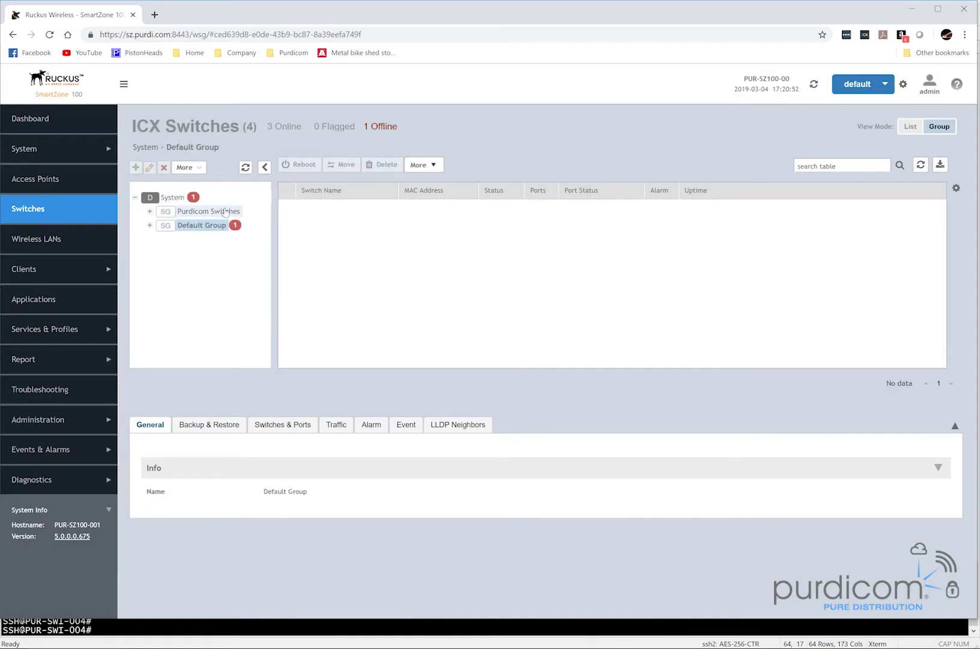
click(224, 212)
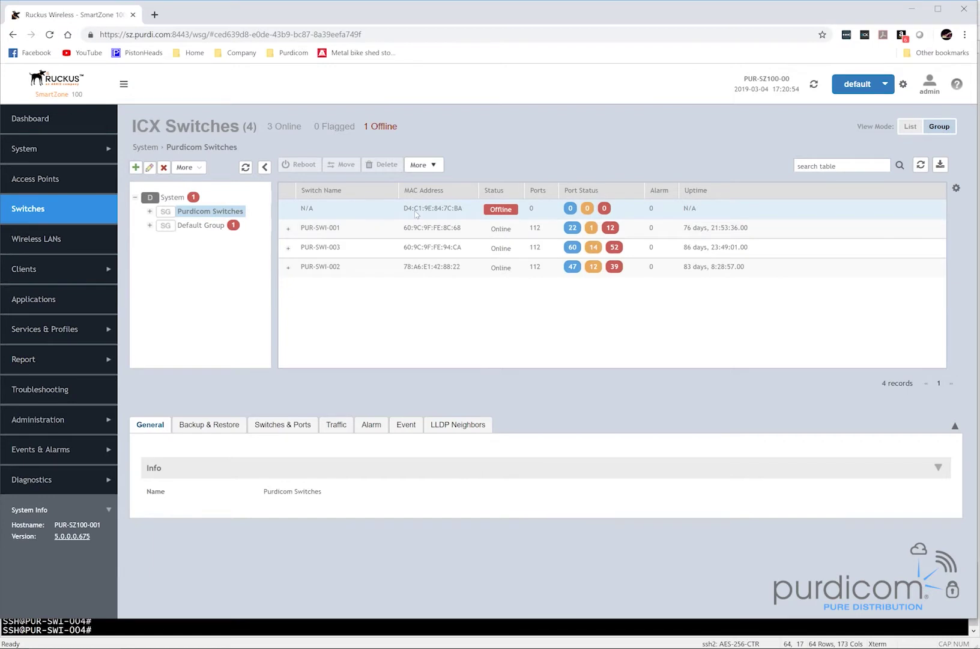
click(434, 213)
click(921, 166)
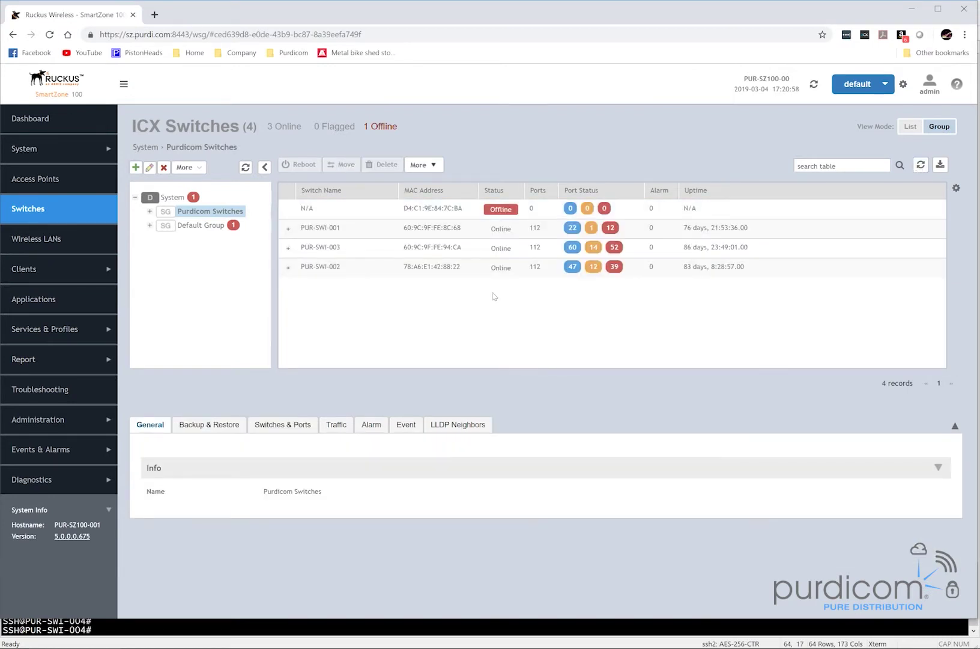
- Check the switch log and SmartZone agent status showing SZ SSH CONNECTED
key(alt+Tab)
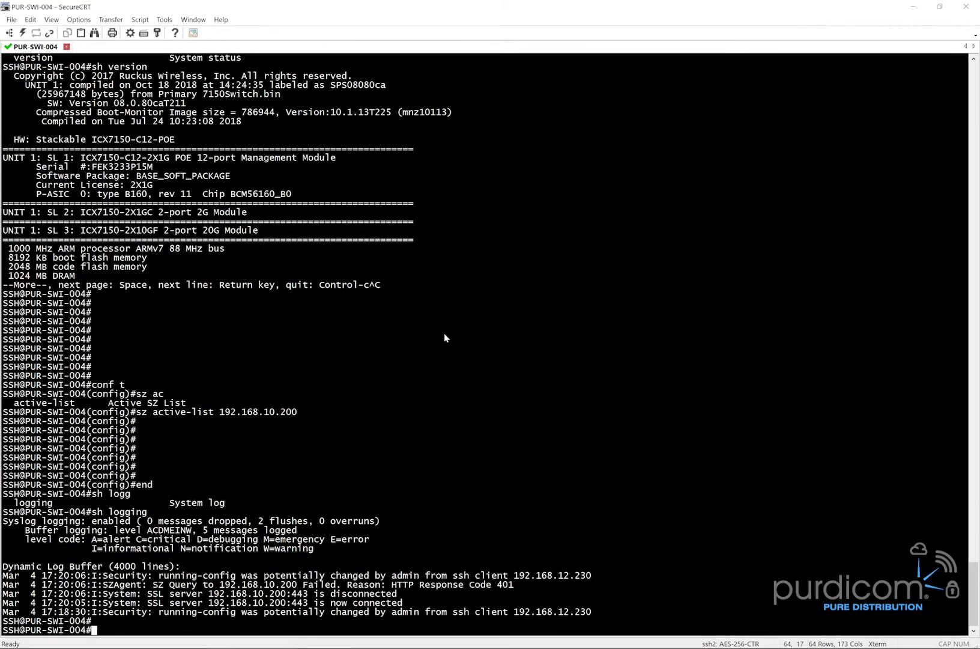
key(Return)
key(Return)
key(Return)
text(sh log?ging)
key(Return)
key(space)
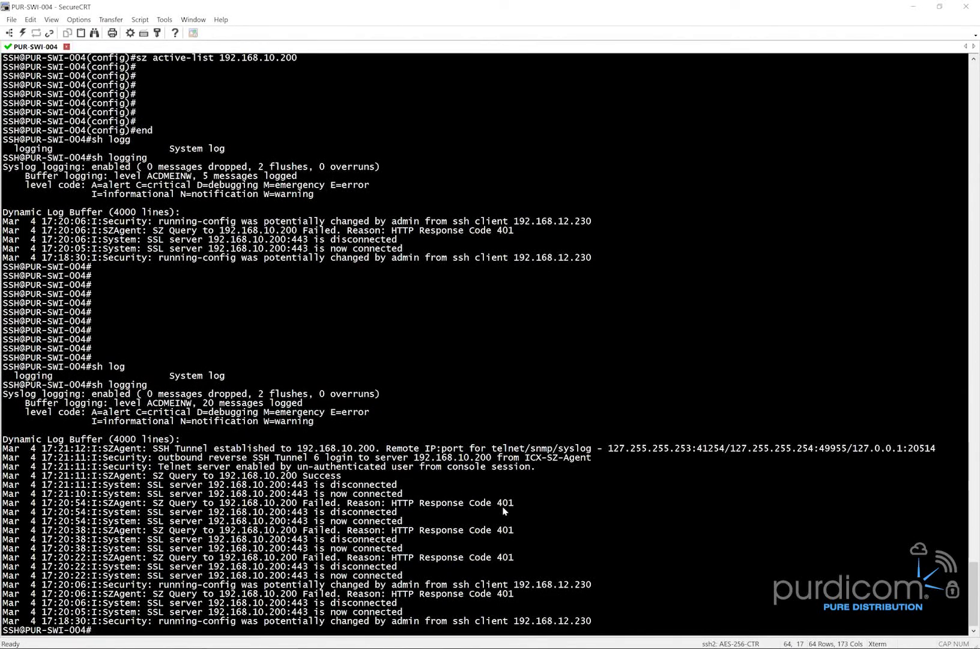
text(sh sz?)
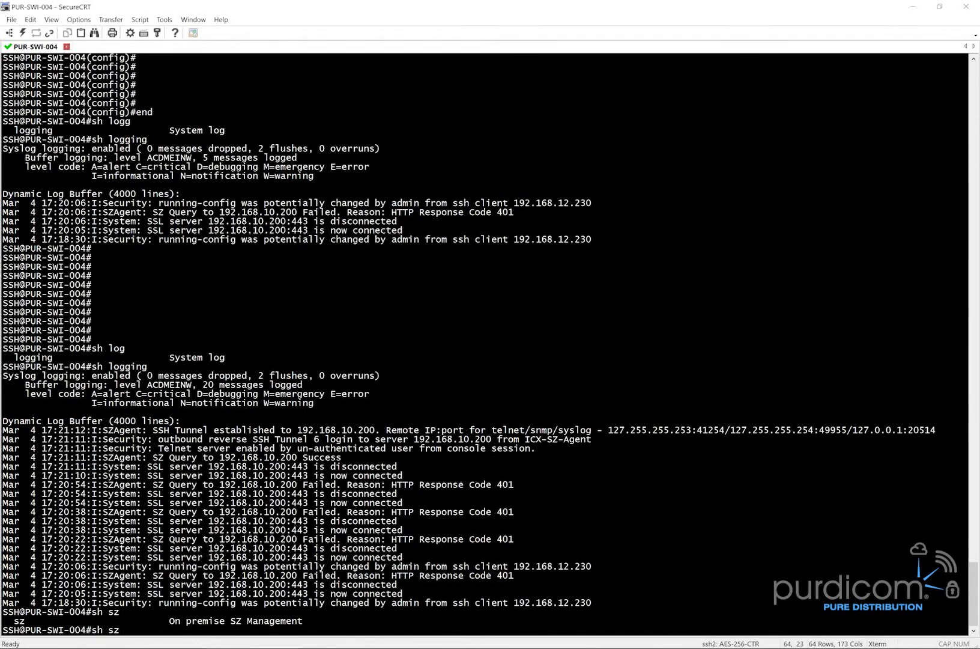
text(?st?)
key(Tab)
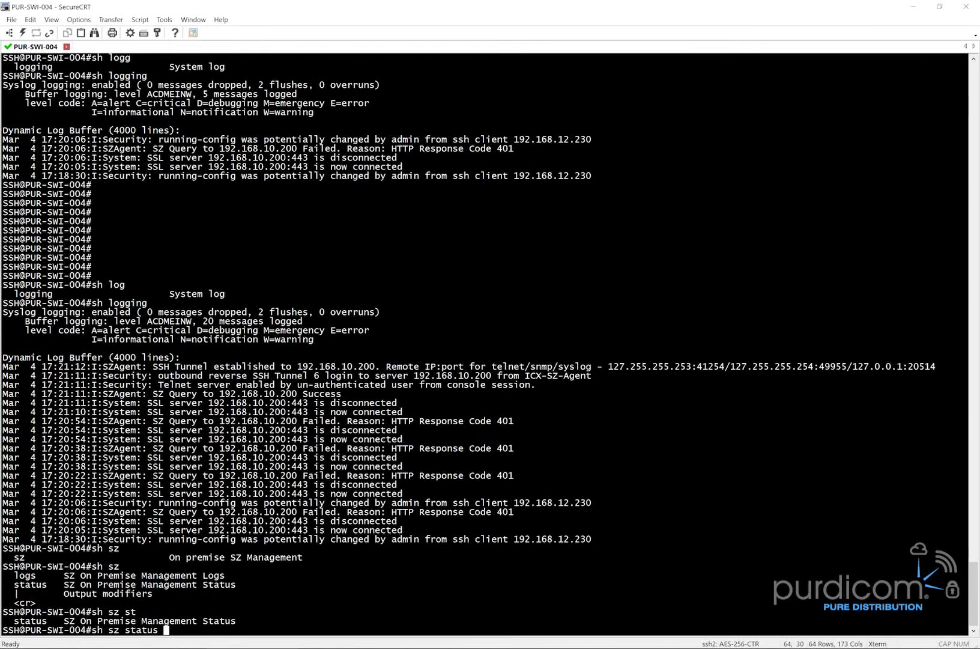
key(Return)
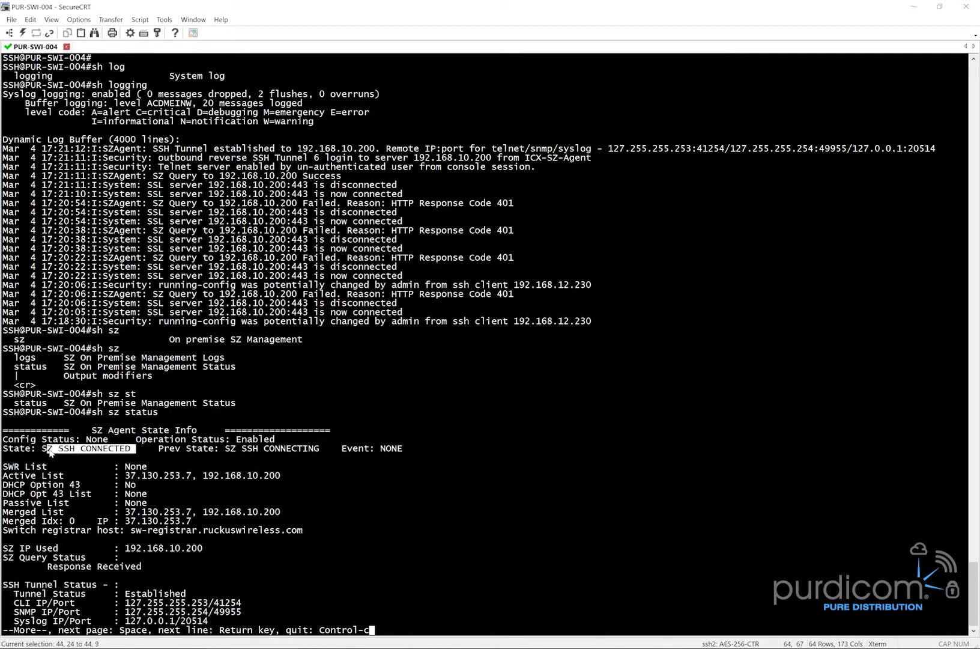
drag(135, 450, 36, 451)
click(96, 467)
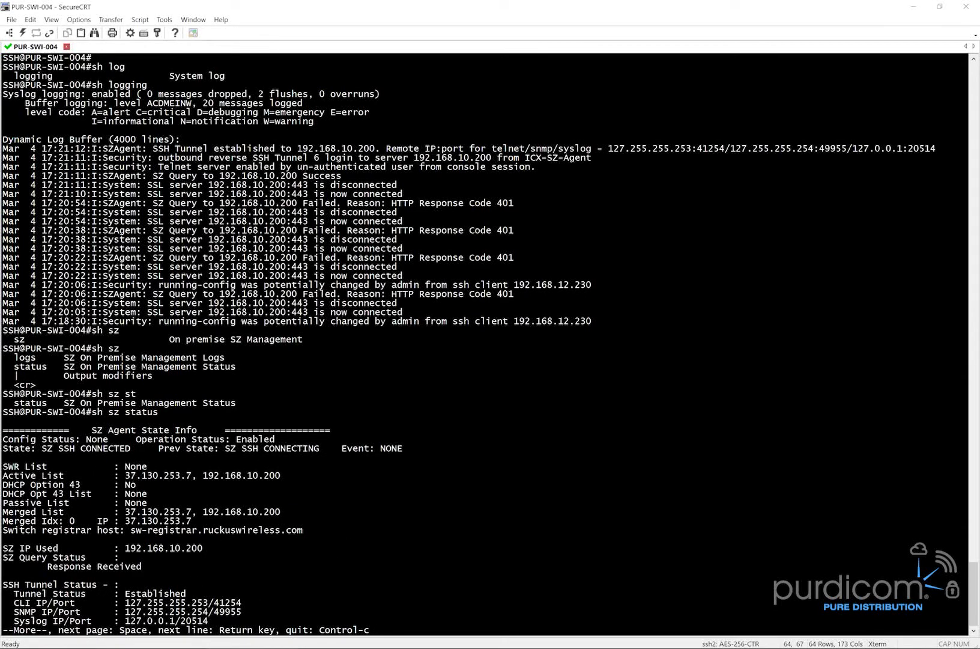
key(space)
text(q)
- Save PUR-SWI-004's running configuration with write mem, then return to the SmartZone browser
key(BackSpace)
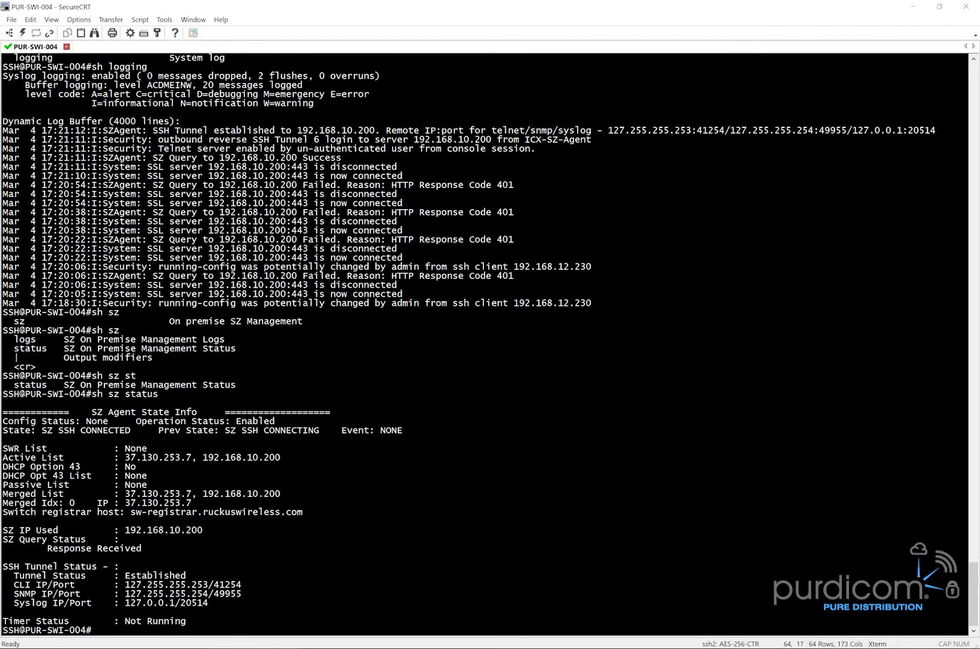
key(Return)
key(Return)
text(w)
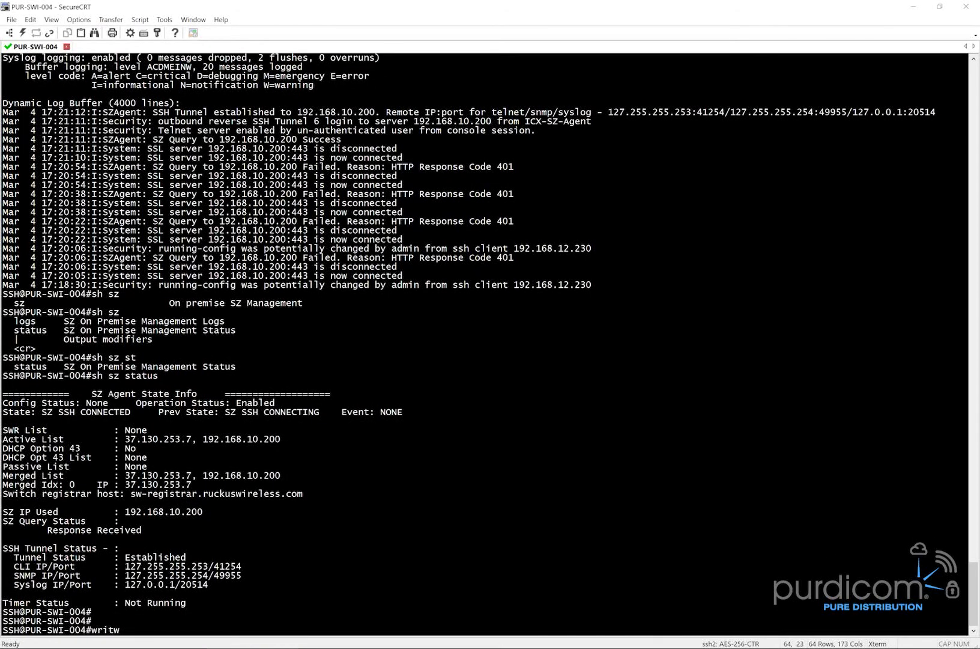
key(BackSpace)
text(e mem)
key(Return)
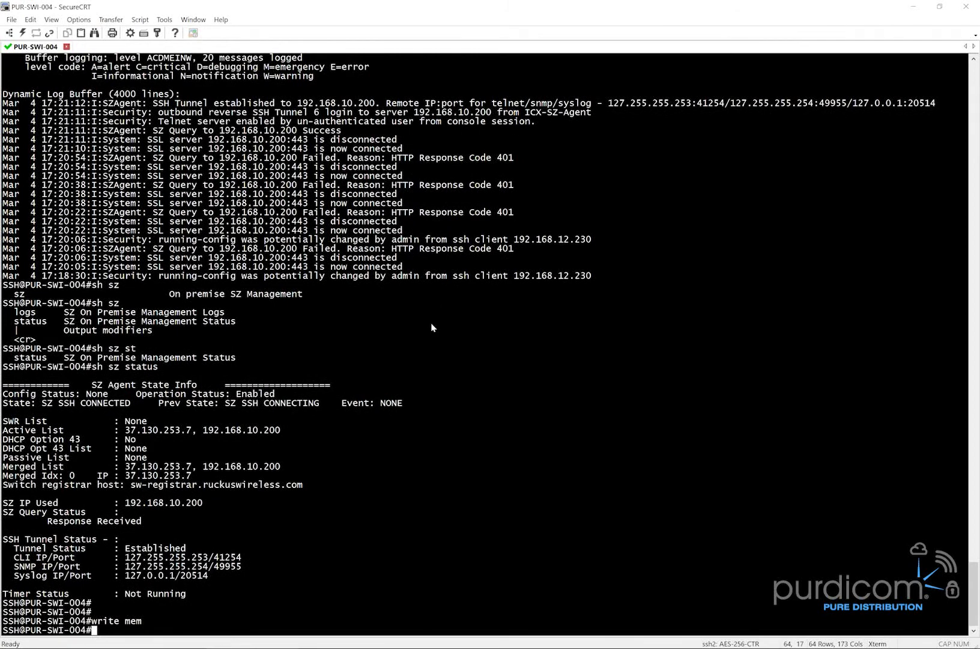
key(alt+Tab)
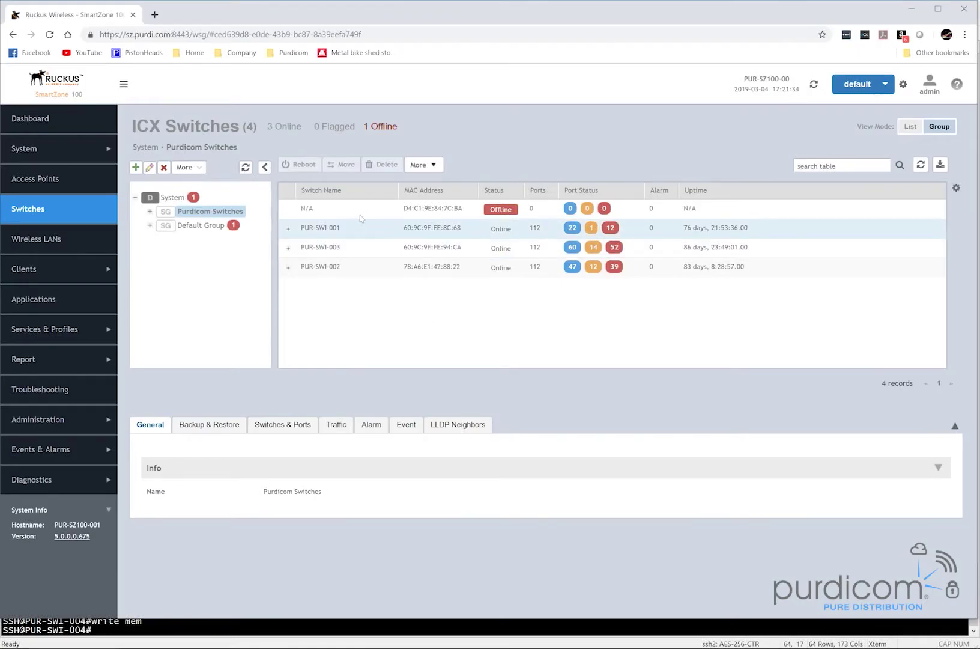
- Refresh the switch list so PUR-SWI-004 shows Online and select it
click(922, 166)
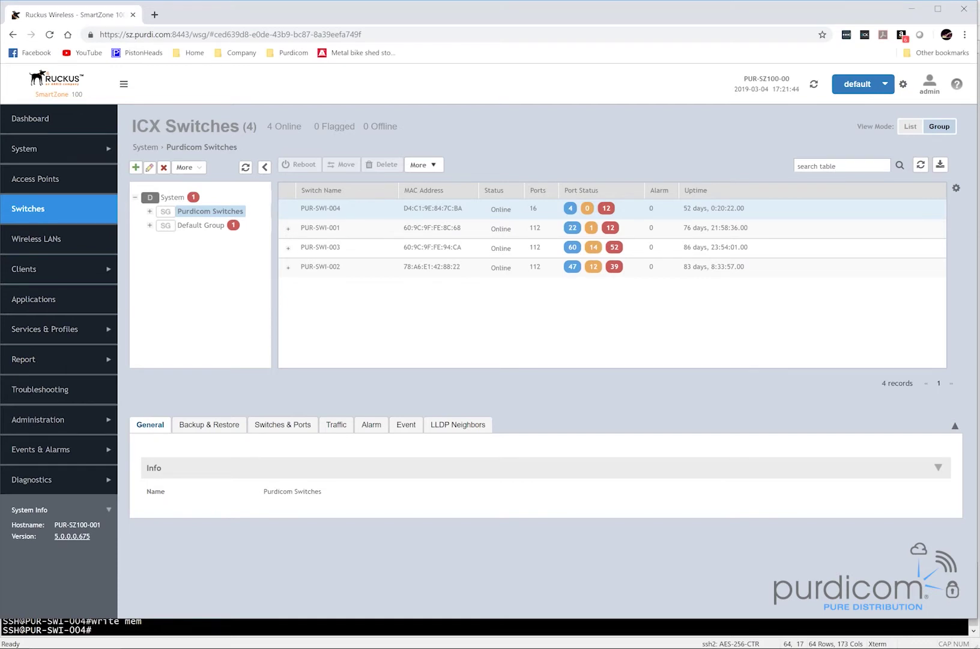
click(357, 207)
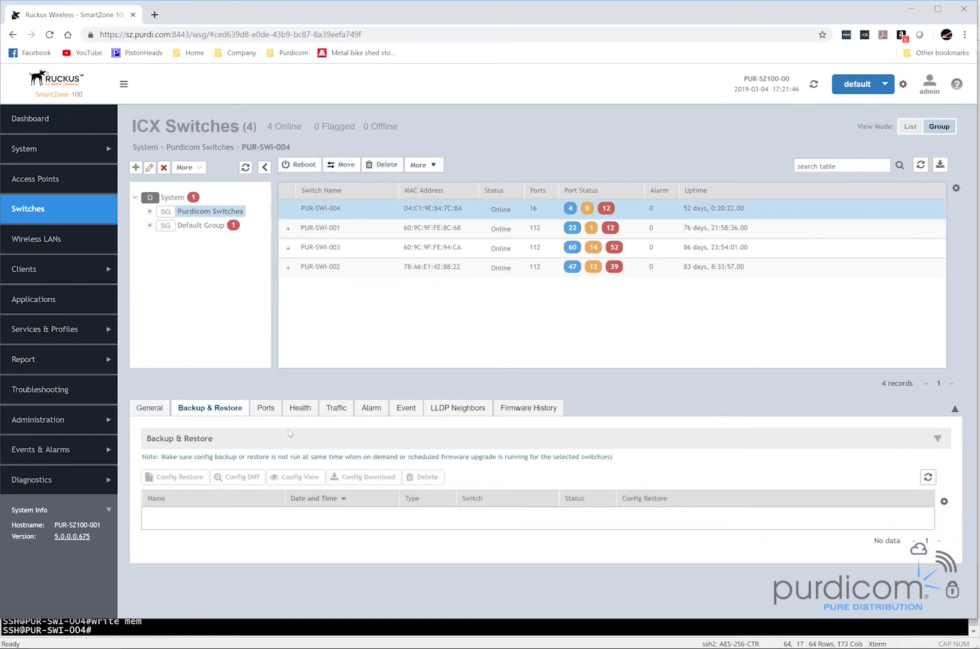
- Trigger a manual configuration backup of PUR-SWI-004 via More > Config Backup
click(421, 166)
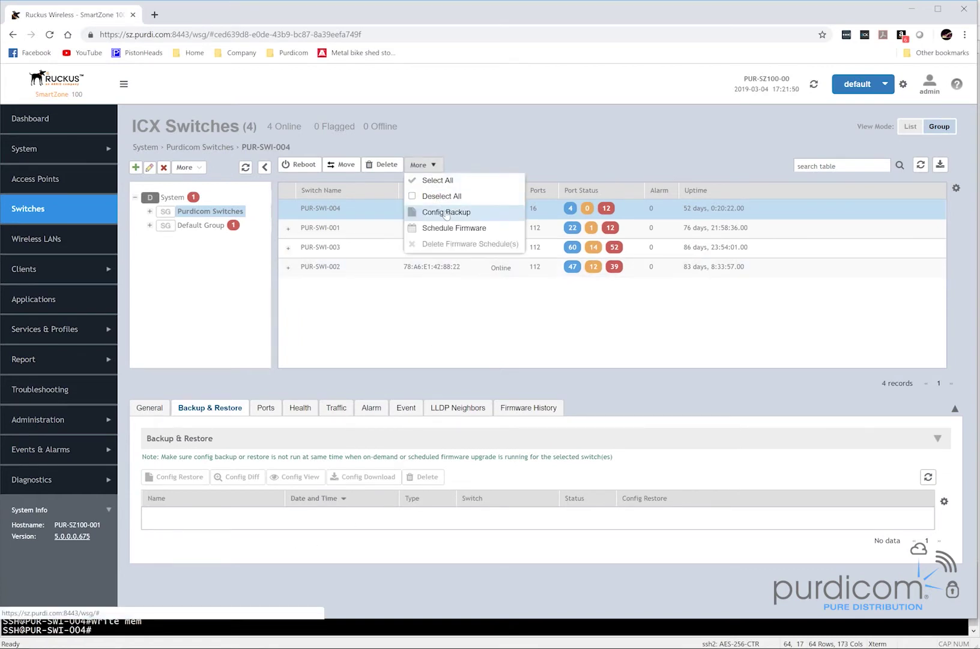
click(446, 214)
click(453, 388)
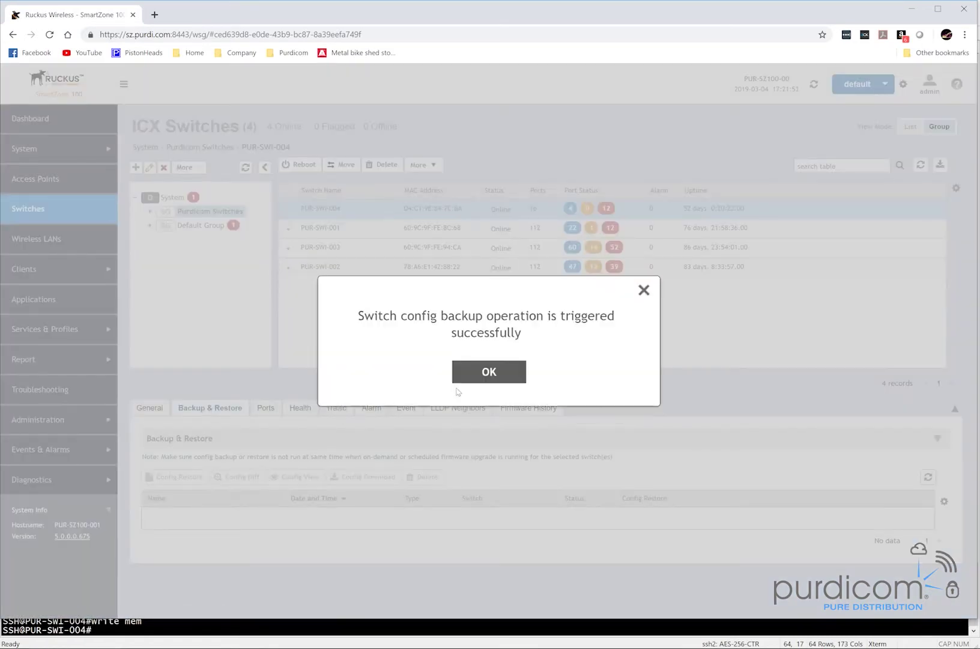
click(483, 375)
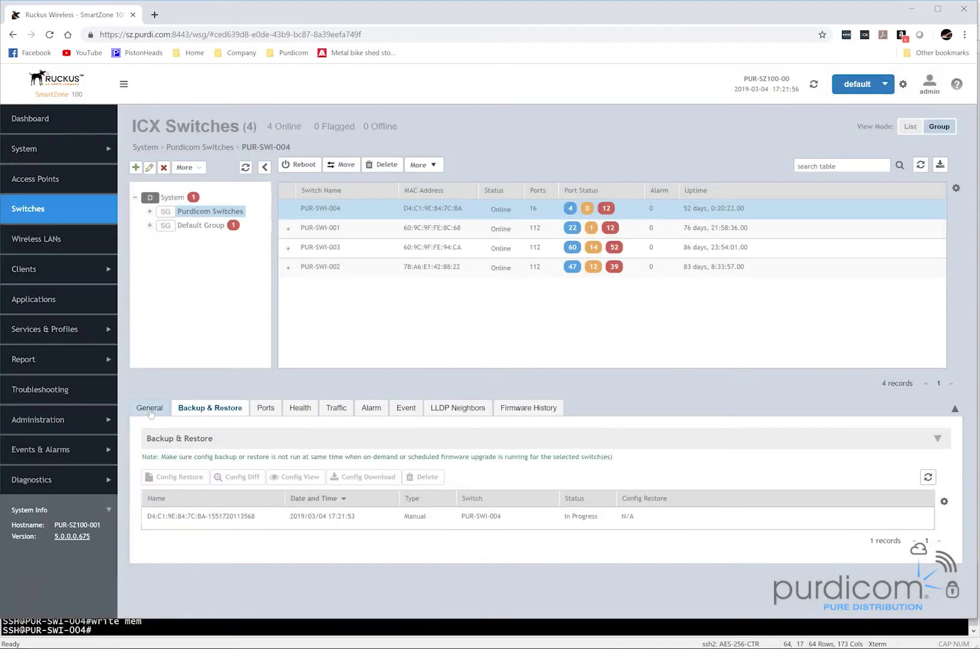
- View PUR-SWI-004's General info and status summary panels
click(150, 410)
scroll(169, 397, down, 2)
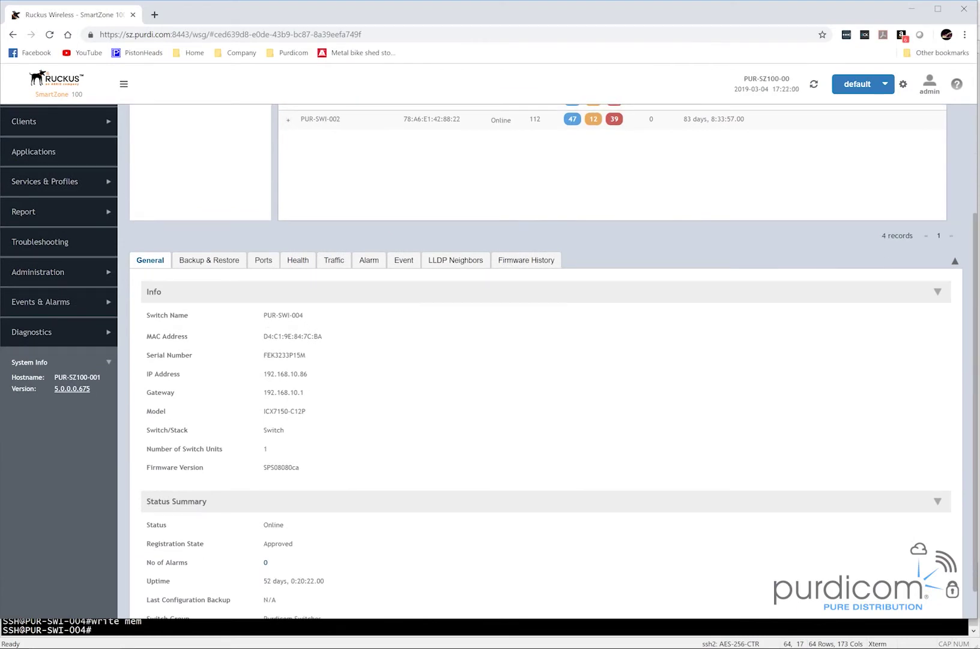
scroll(306, 367, down, 1)
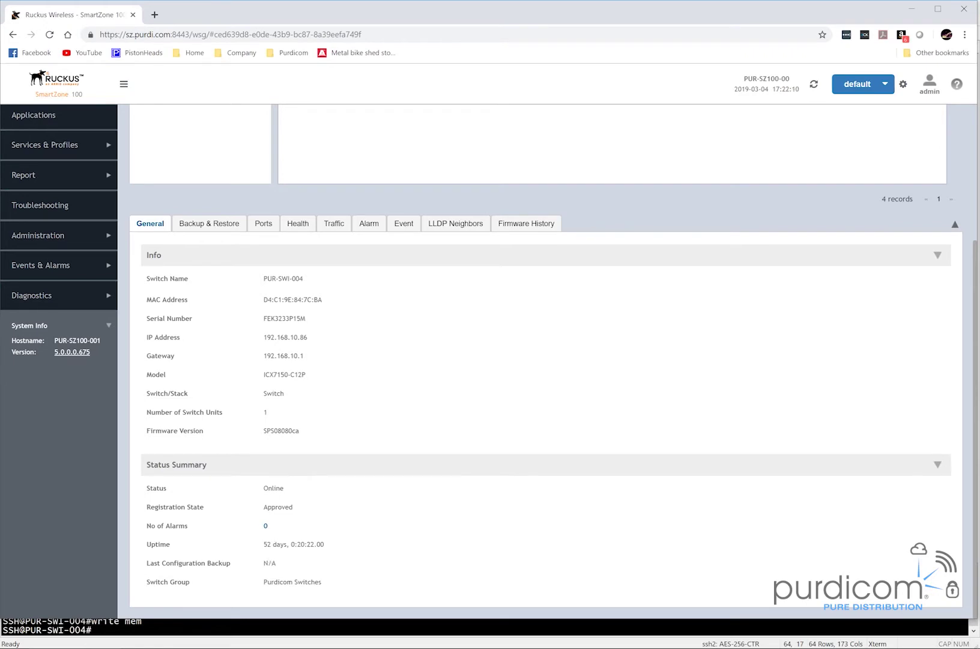
- View PUR-SWI-004's Ports summary, layout and per-port details, reloading the port data
click(263, 224)
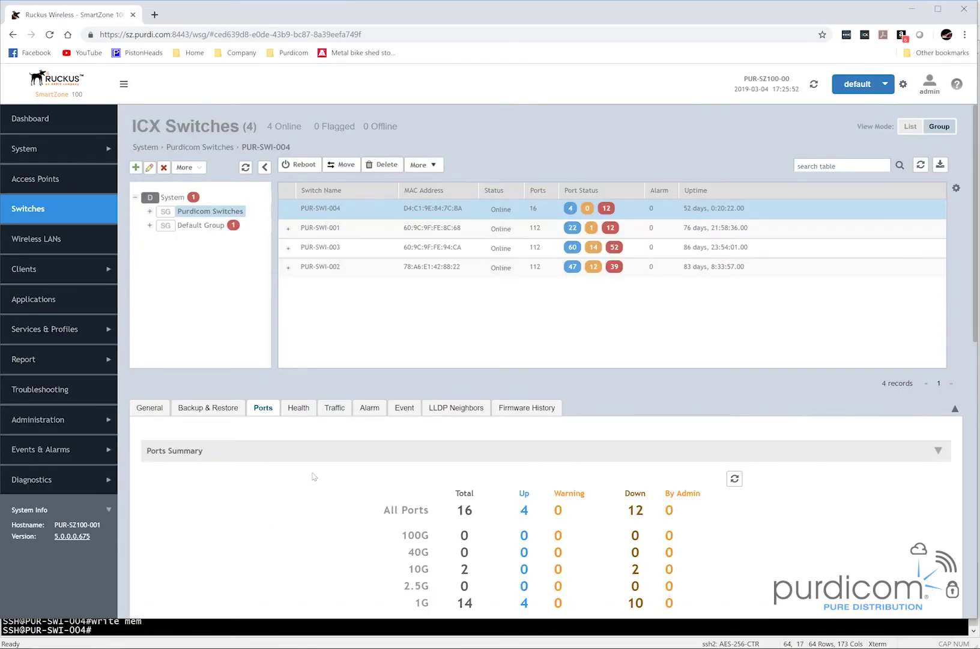
scroll(312, 475, down, 1)
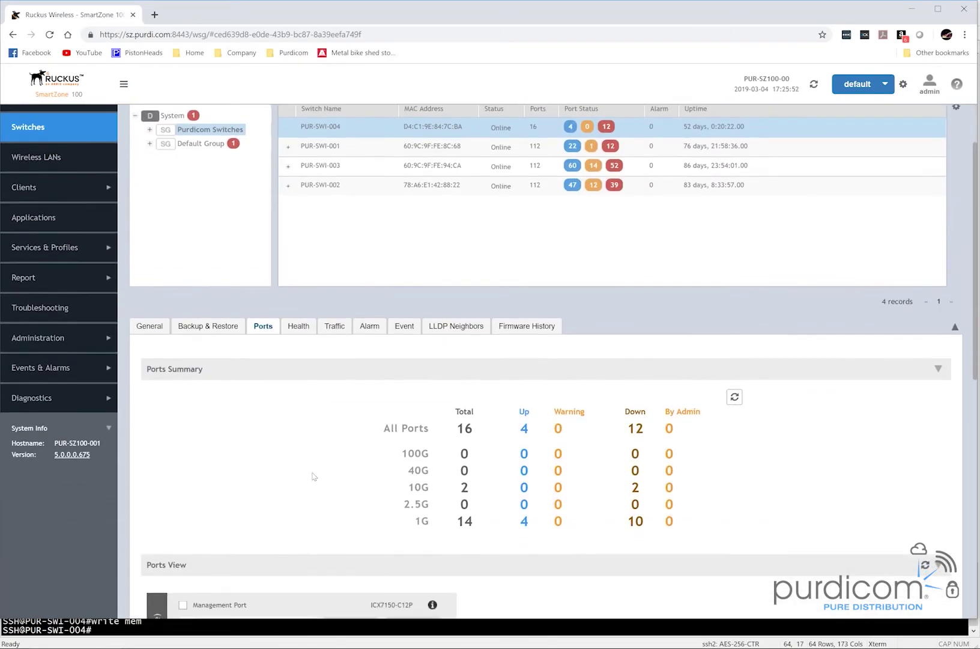
scroll(313, 476, down, 2)
scroll(312, 476, down, 1)
scroll(313, 476, down, 1)
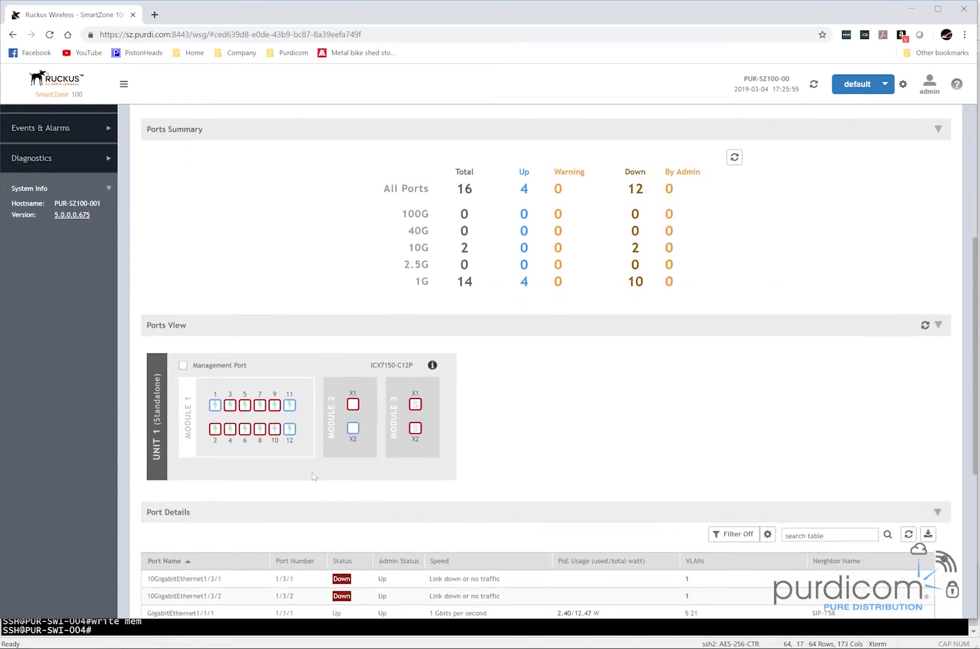
scroll(313, 476, down, 1)
scroll(313, 475, down, 1)
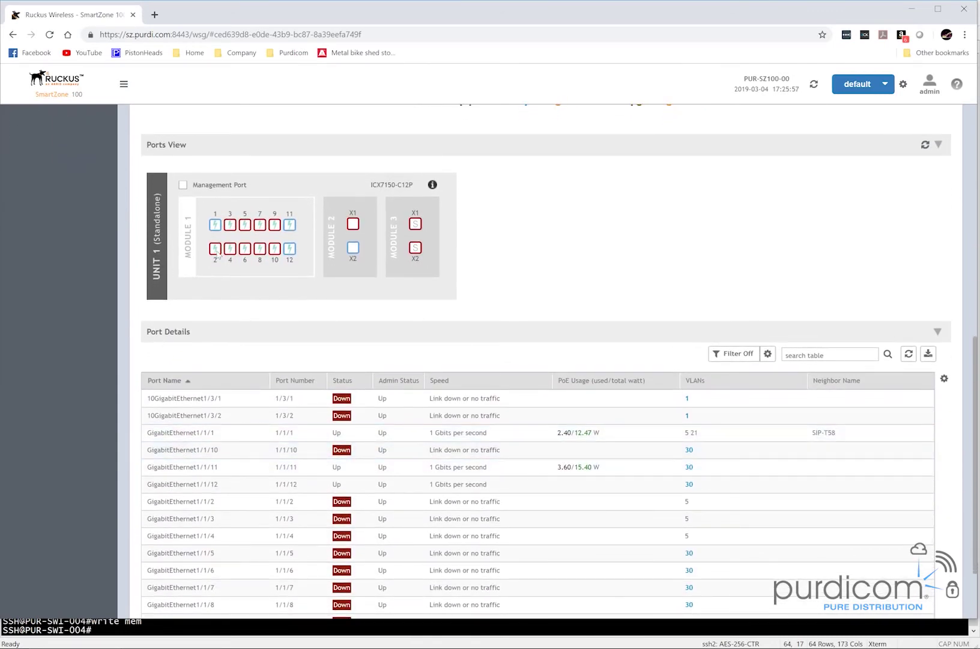
click(909, 354)
click(925, 145)
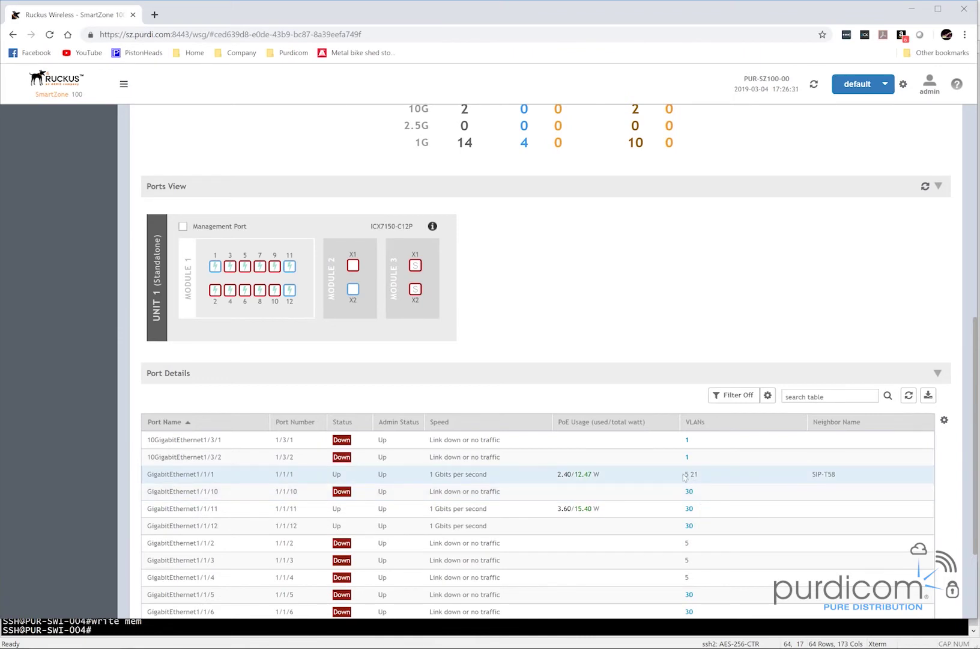
scroll(684, 475, down, 2)
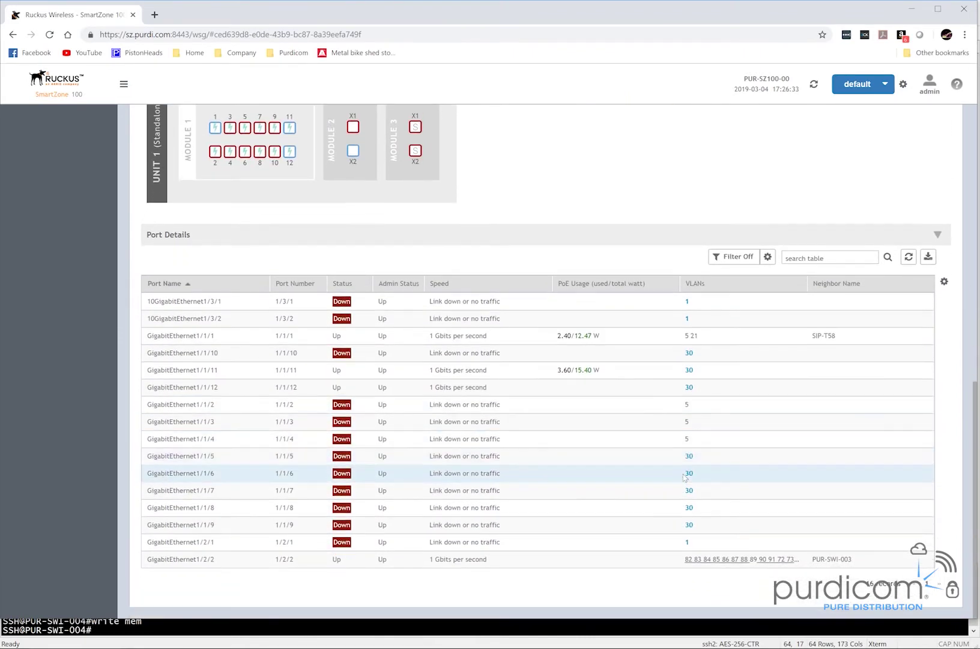
scroll(685, 476, up, 2)
scroll(684, 478, up, 1)
scroll(684, 477, up, 1)
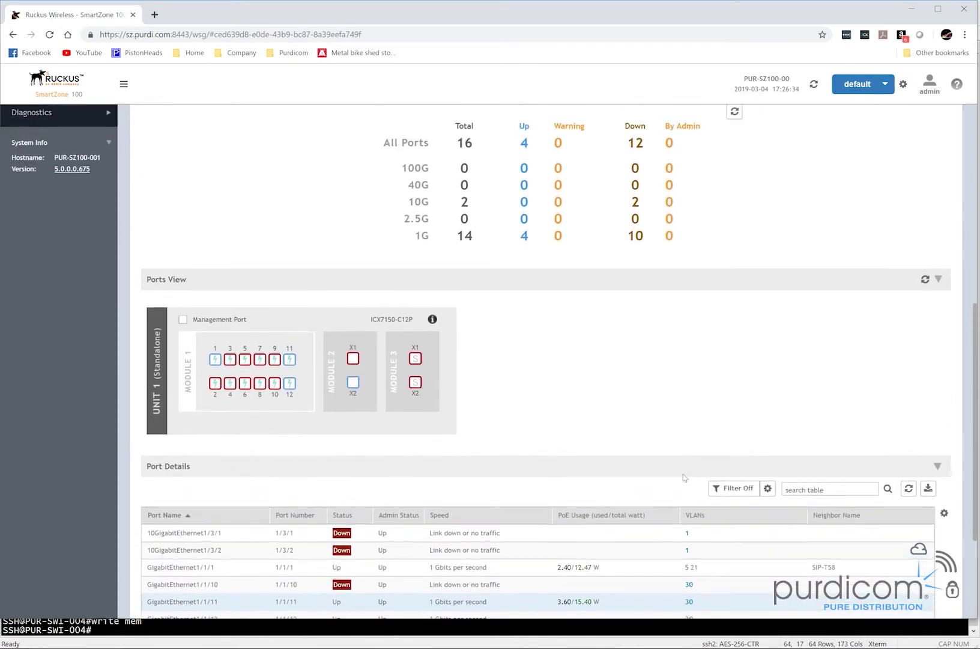
scroll(683, 478, up, 1)
scroll(684, 478, up, 3)
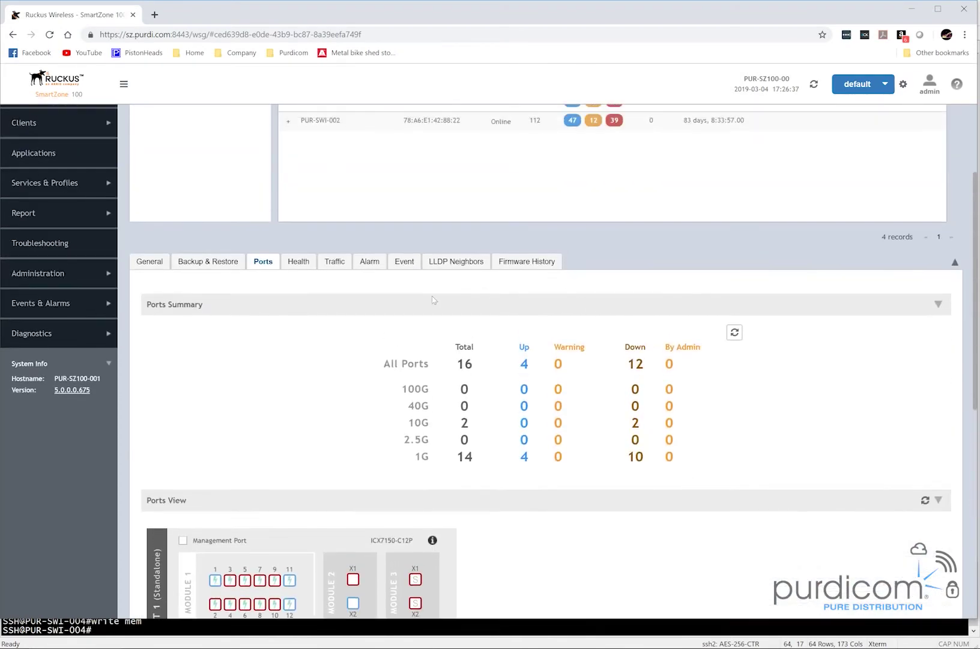
- View the switch traffic statistics and PUR-SWI-003's 14-day traffic trend and top ports
click(337, 264)
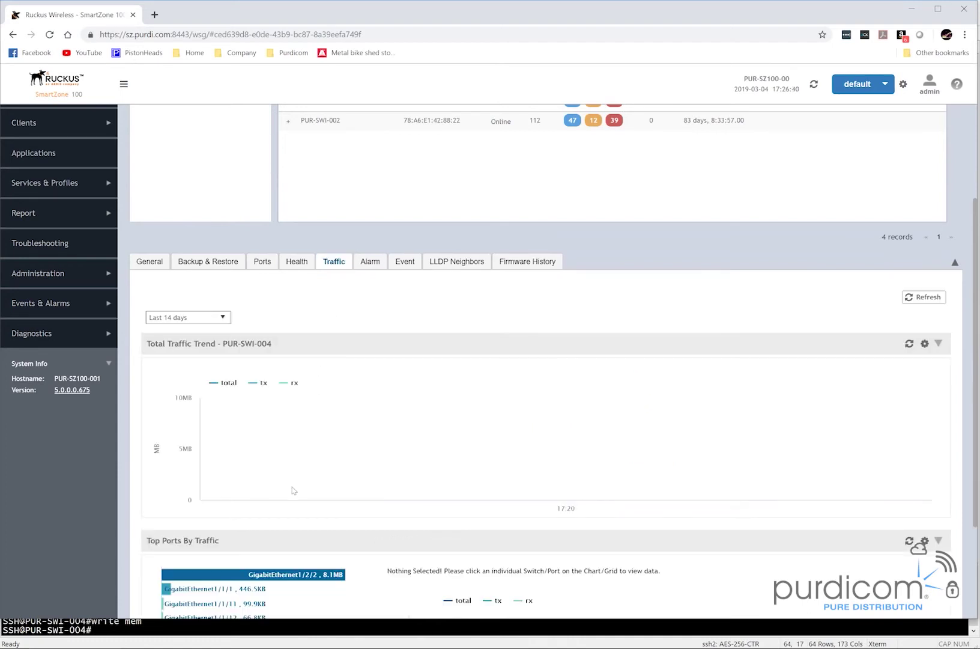
scroll(314, 327, down, 3)
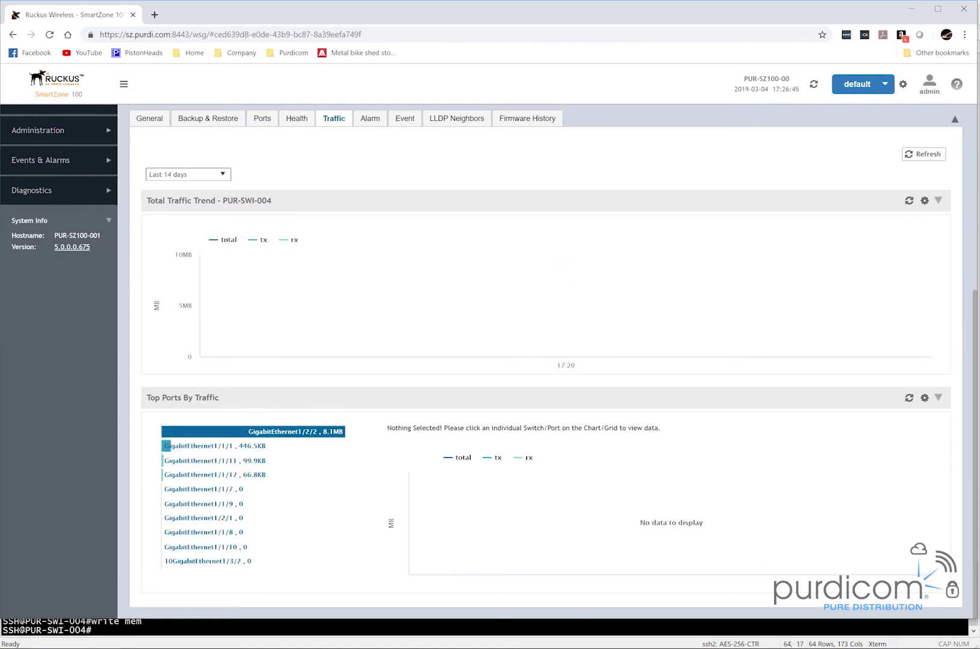
mouse_move(253, 574)
scroll(331, 447, up, 1)
scroll(338, 451, up, 3)
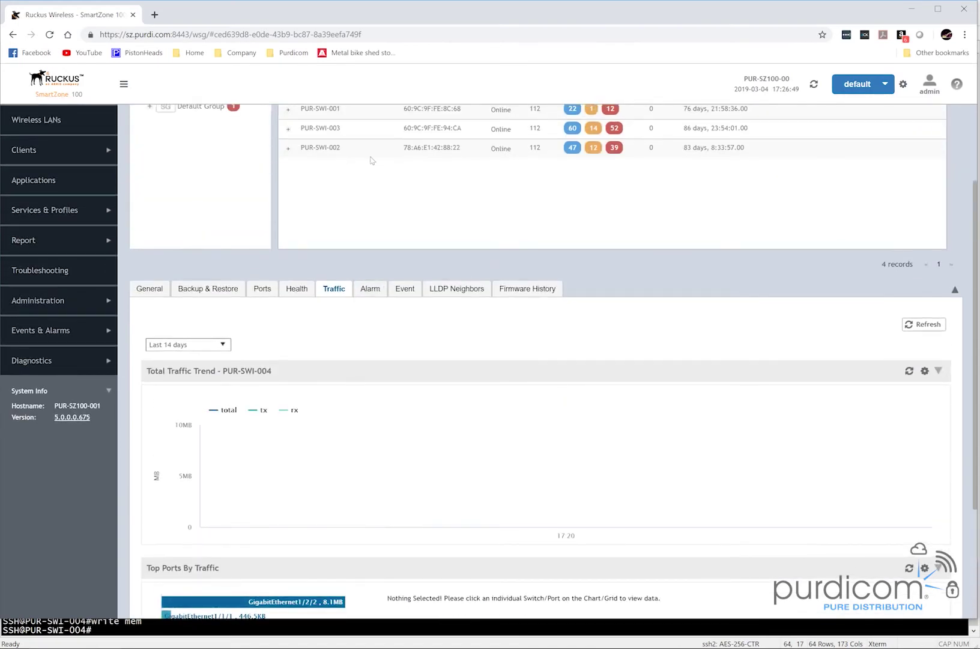
click(360, 130)
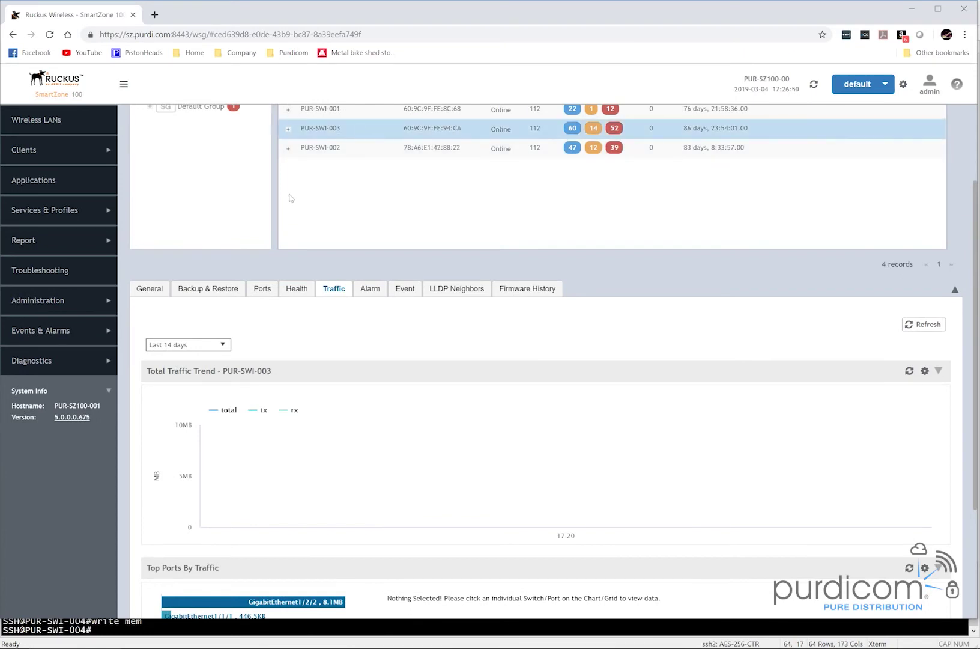
scroll(266, 394, down, 2)
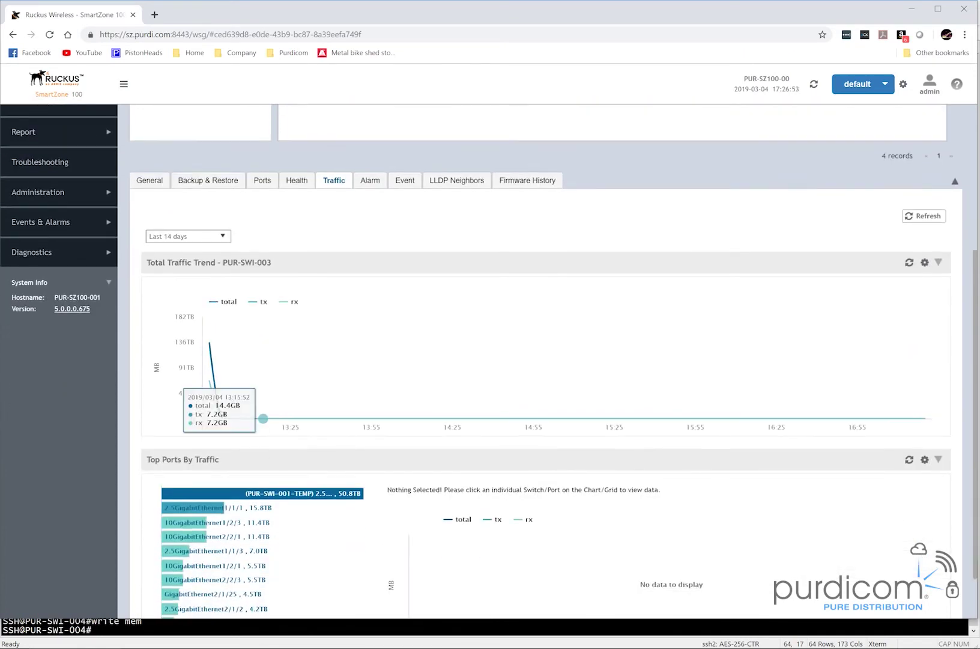
mouse_move(260, 494)
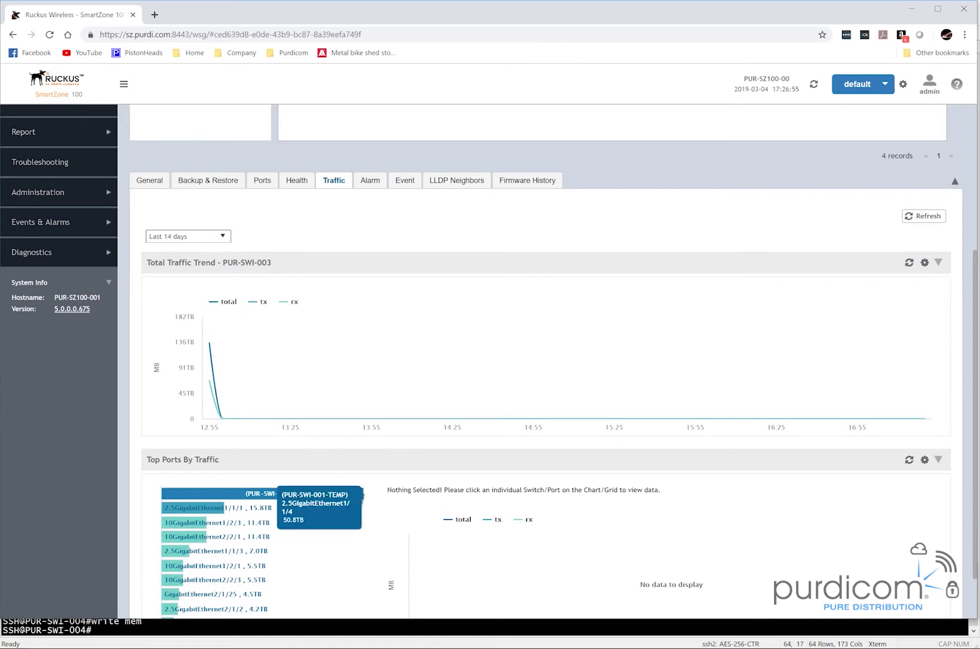
scroll(357, 559, up, 2)
scroll(356, 559, up, 3)
scroll(357, 560, up, 2)
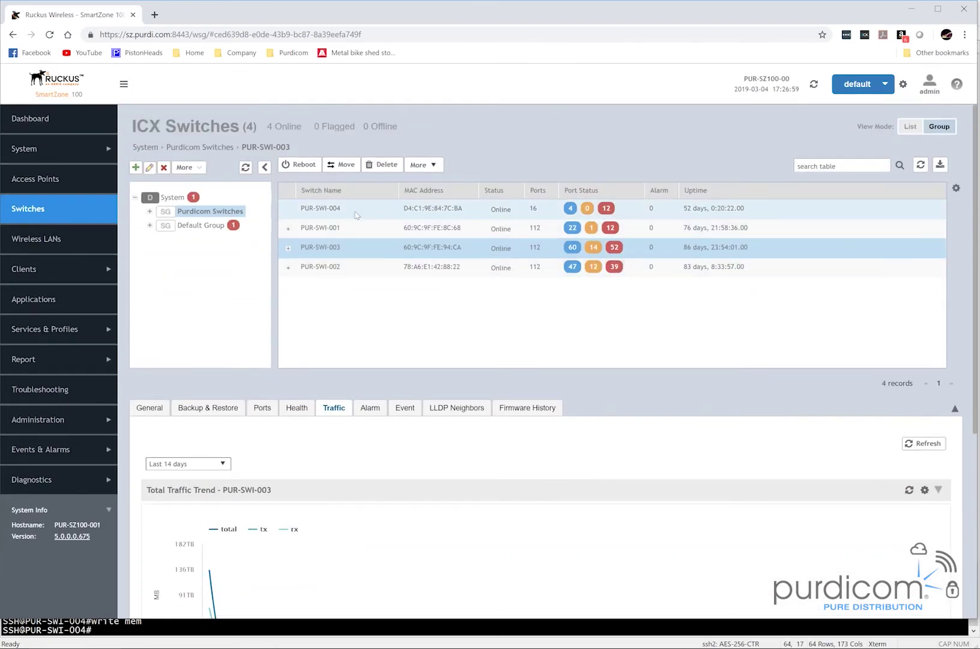
- Show PUR-SWI-004's Backup & Restore list and view the 17:21 manual backup's configuration text
click(356, 215)
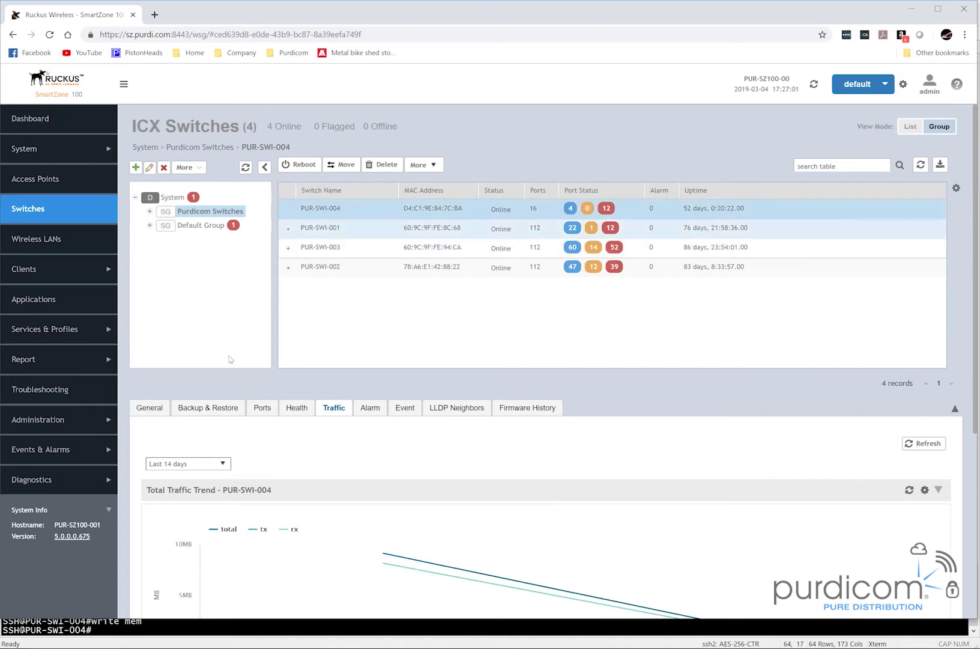
click(196, 412)
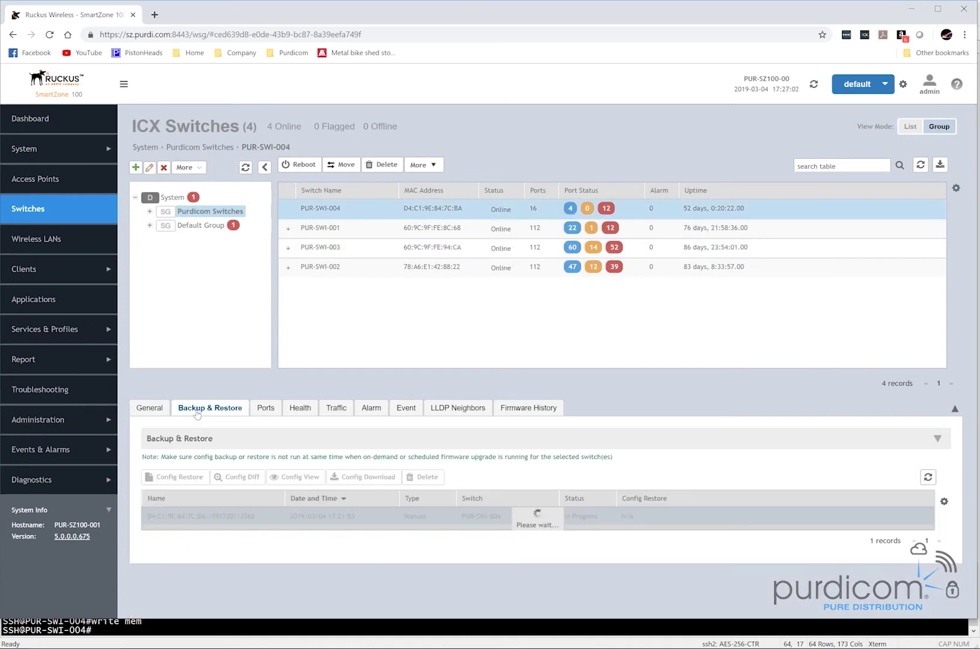
click(238, 518)
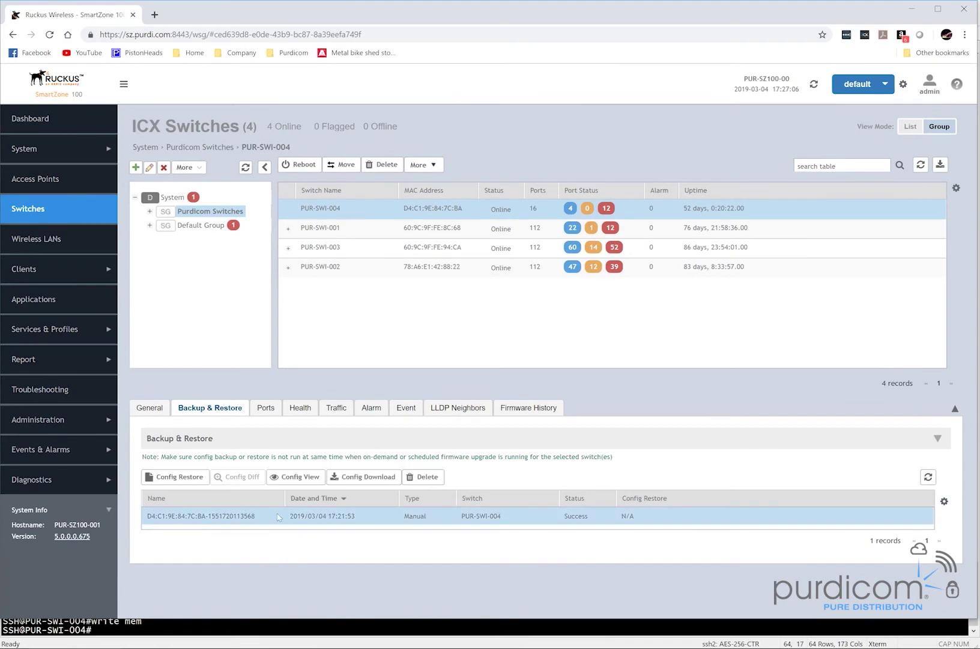
click(296, 476)
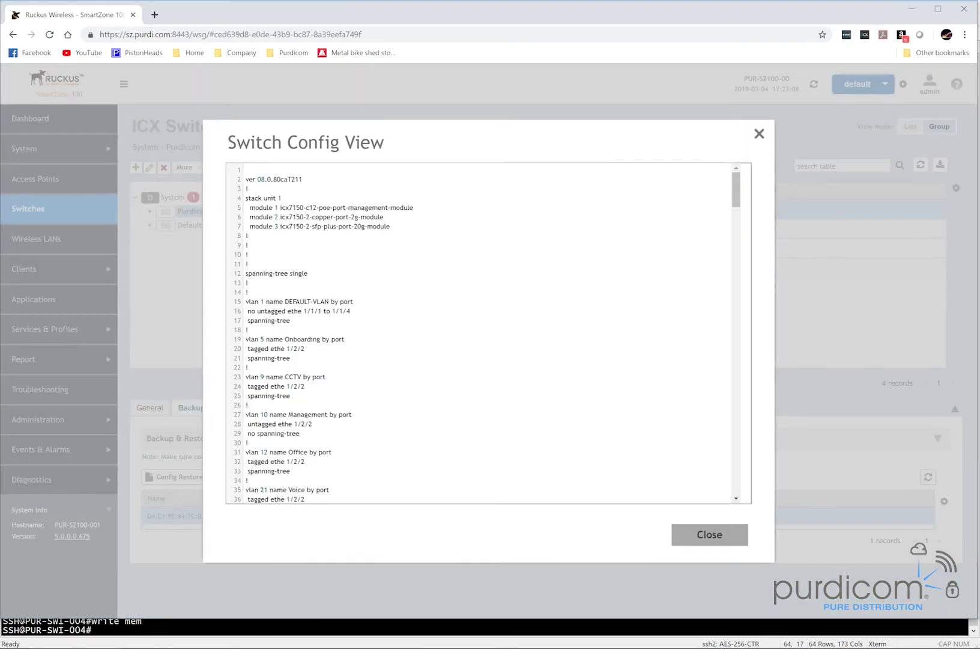
scroll(482, 333, down, 3)
scroll(482, 333, down, 3)
scroll(483, 333, down, 3)
scroll(482, 334, down, 3)
scroll(482, 332, down, 3)
scroll(483, 333, down, 3)
scroll(483, 334, down, 1)
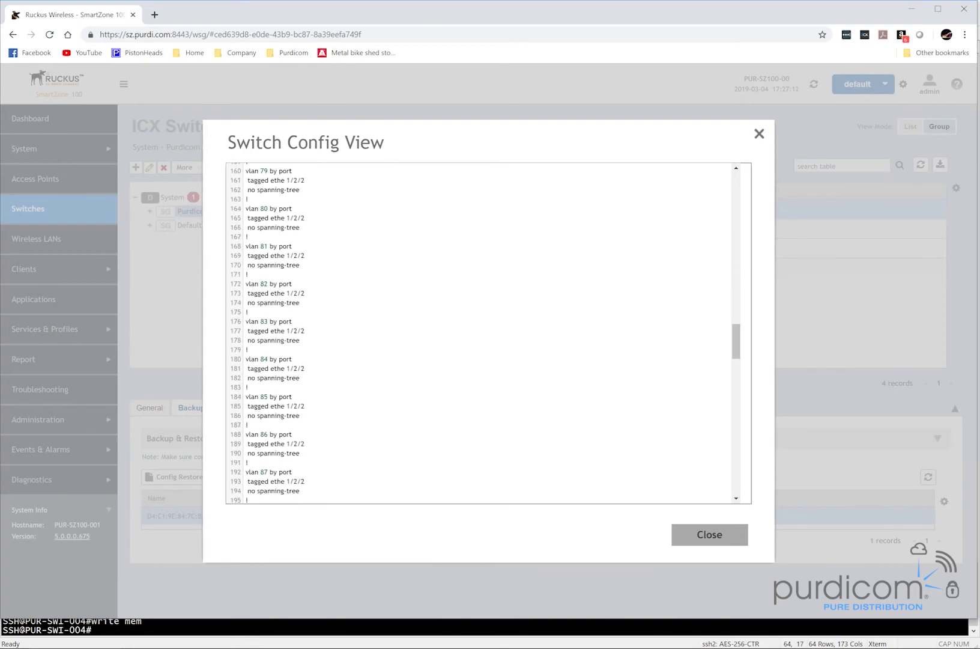
click(697, 539)
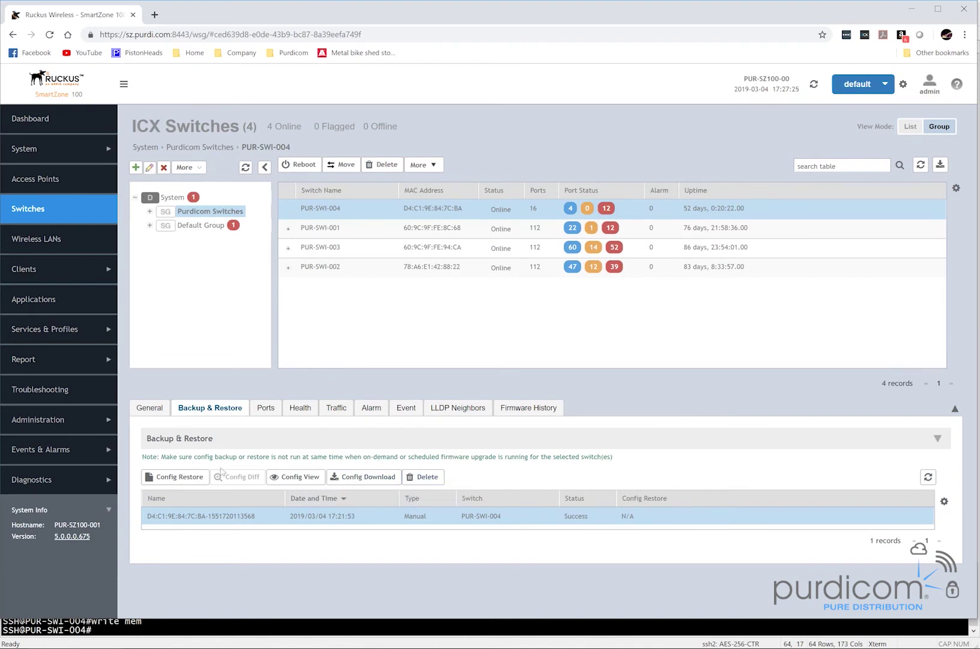
- Review PUR-SWI-004's LLDP neighbors (SIP-T58, PUR-SWI-003), then load PUR-SWI-003's neighbor table
click(436, 408)
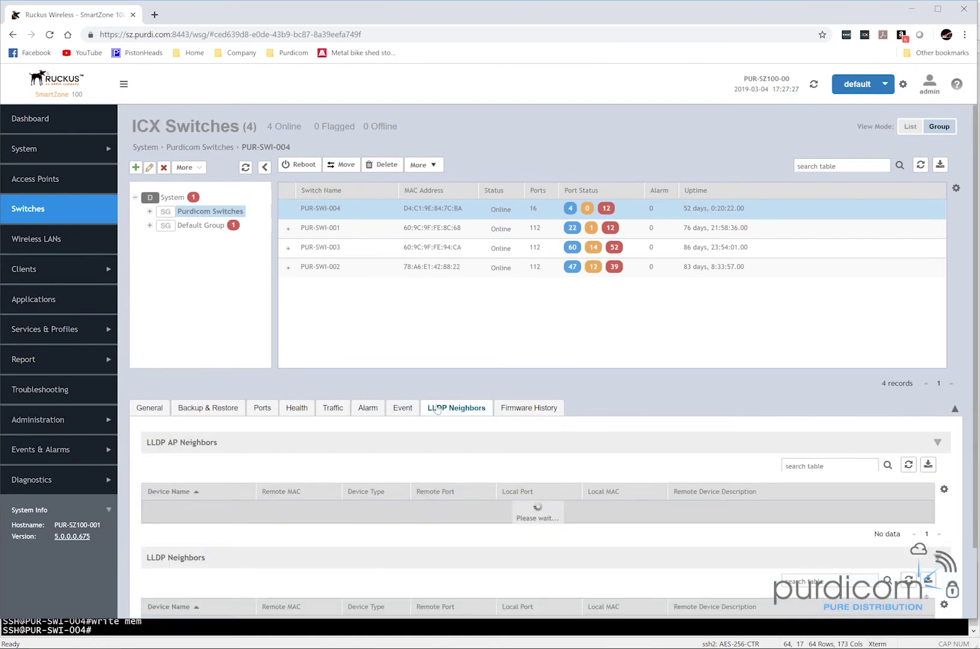
scroll(436, 408, down, 2)
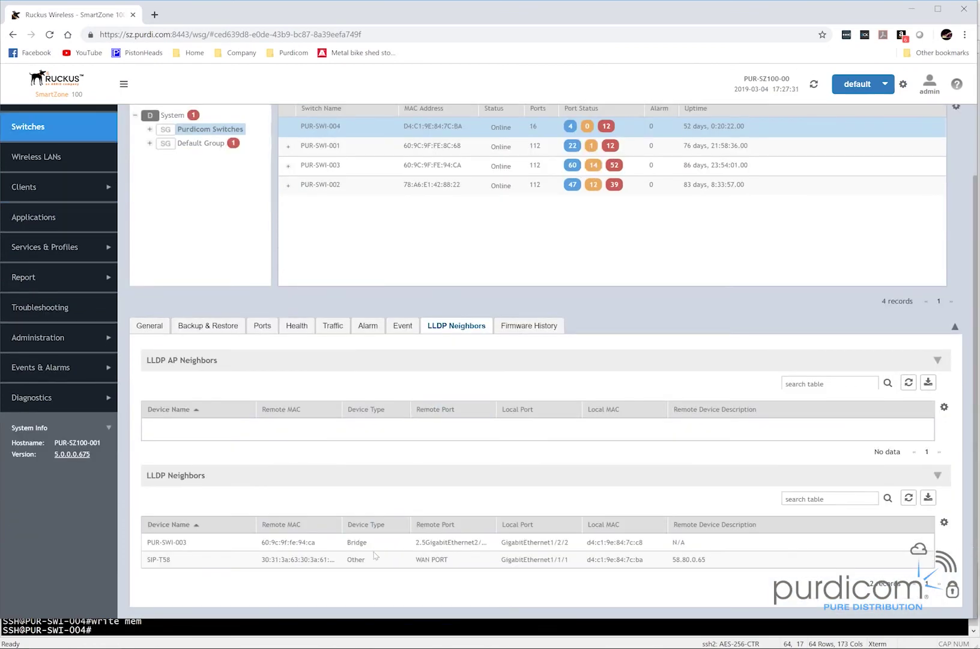
click(371, 560)
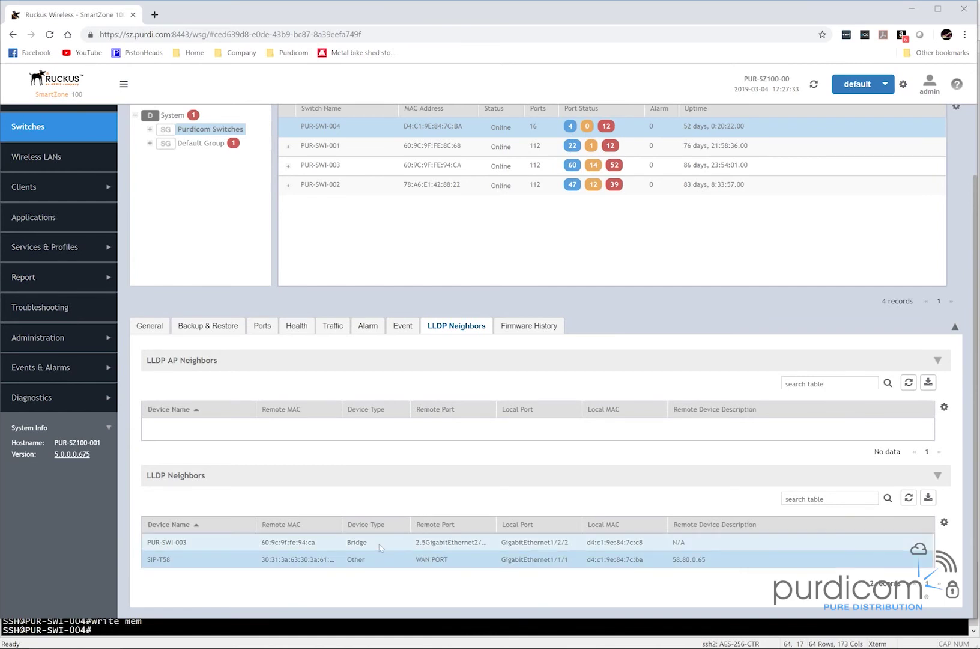
click(380, 544)
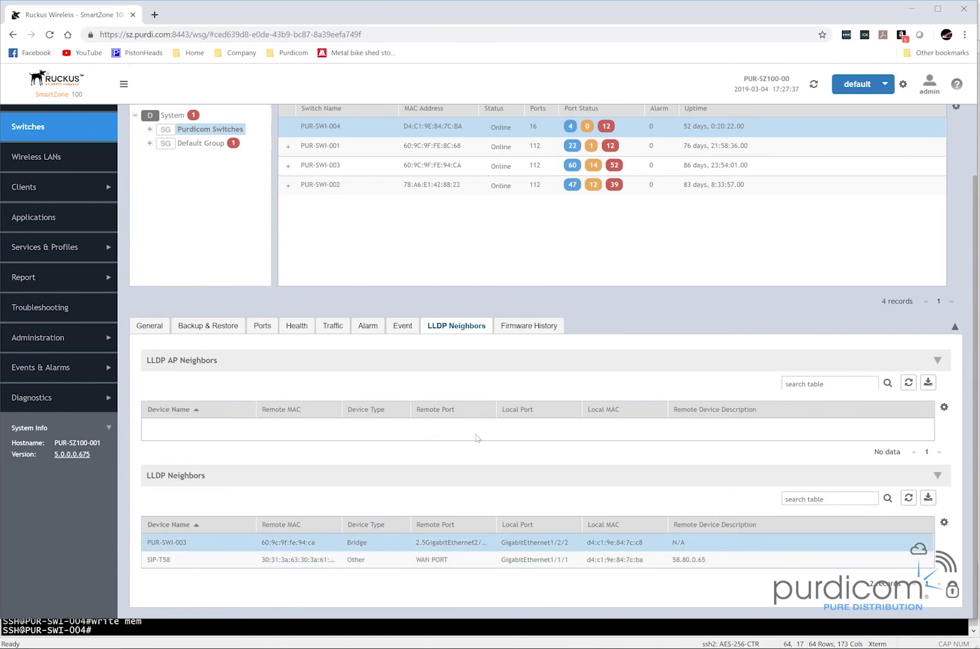
click(364, 167)
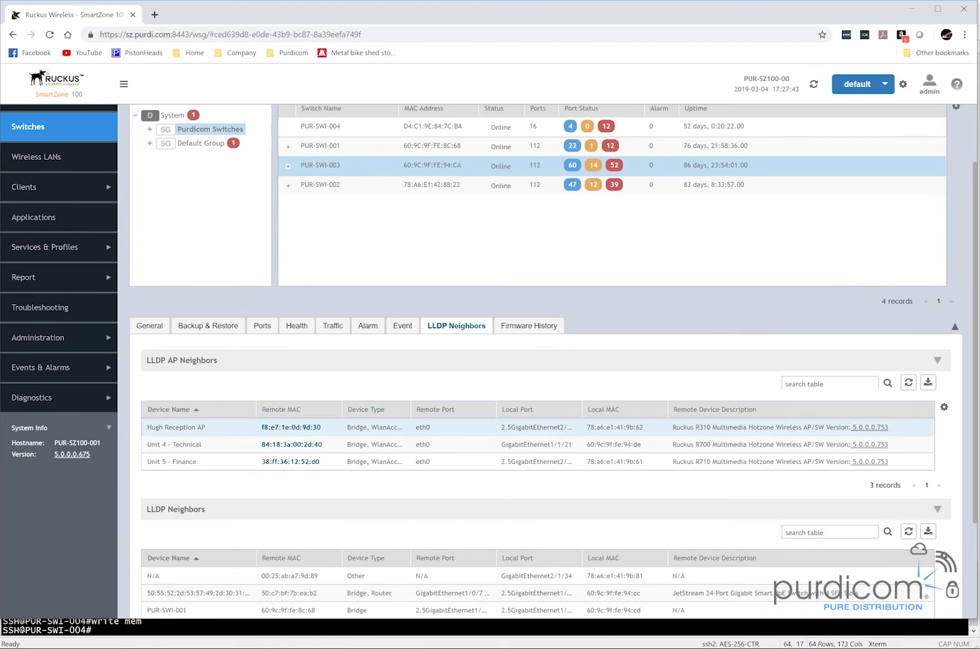
scroll(678, 472, down, 1)
scroll(678, 472, down, 2)
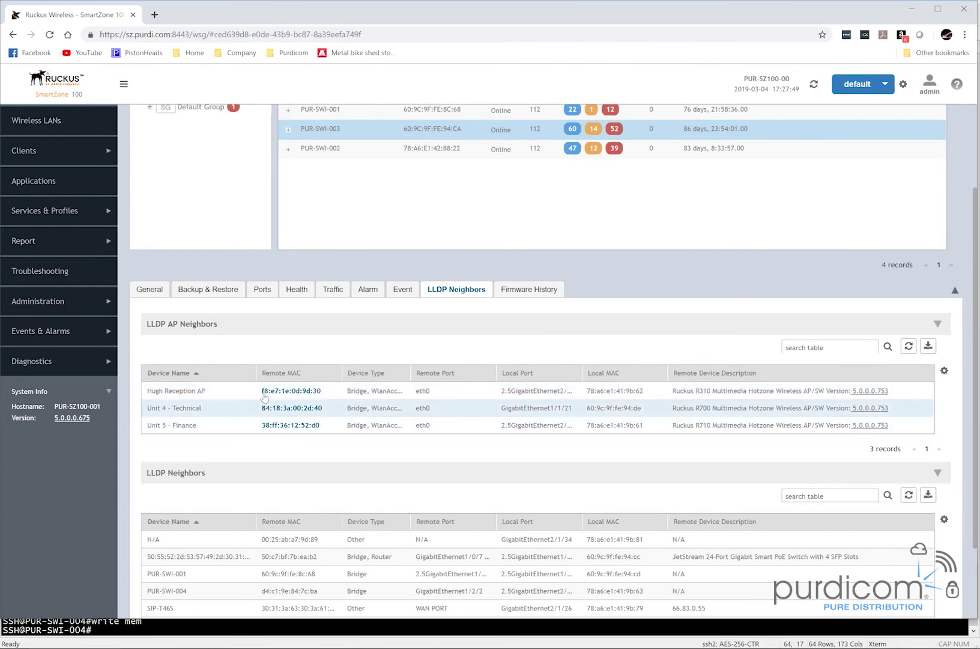
scroll(499, 380, up, 5)
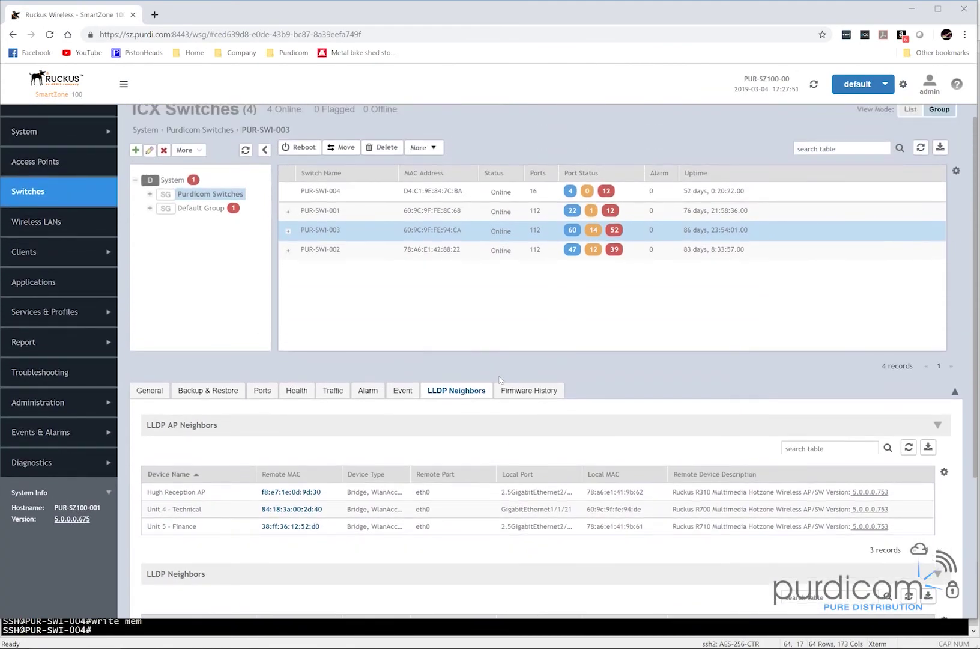
scroll(499, 380, up, 1)
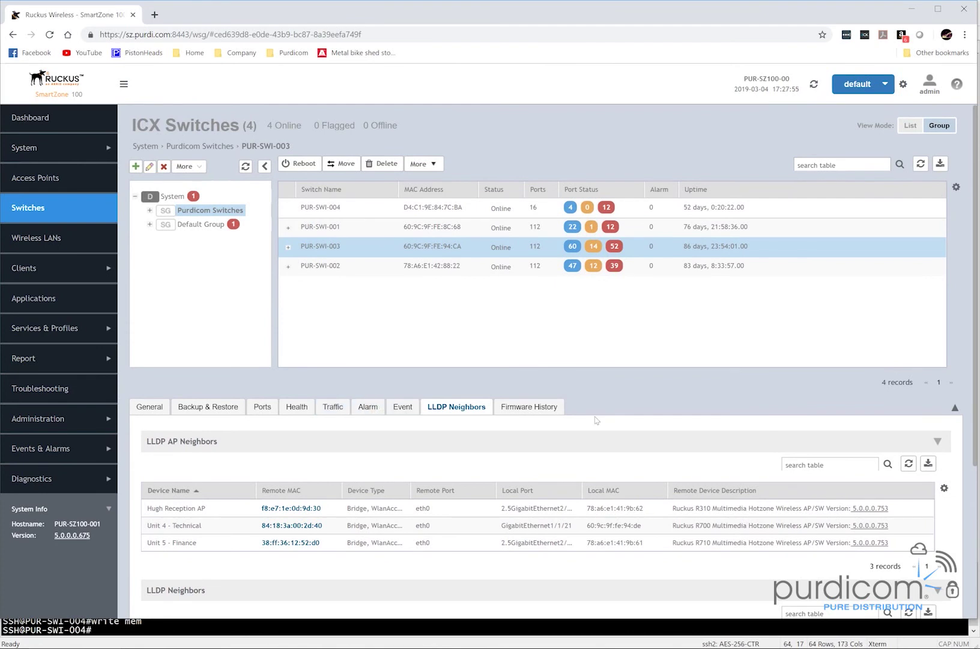
- Check PUR-SWI-003's More actions list, its empty alarm list and its traffic trend
click(423, 165)
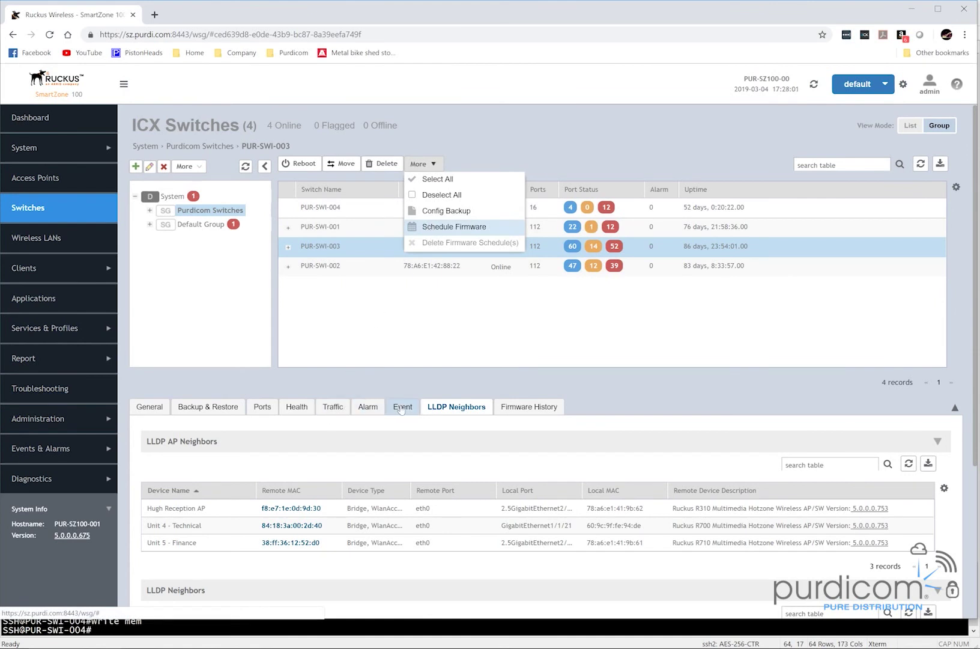
click(369, 410)
click(368, 409)
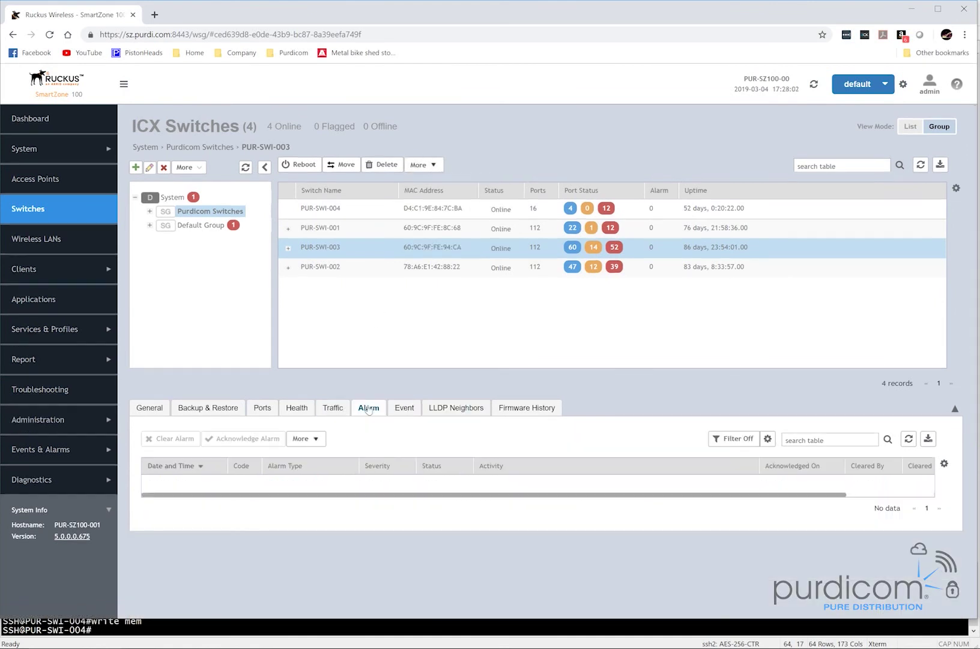
click(336, 409)
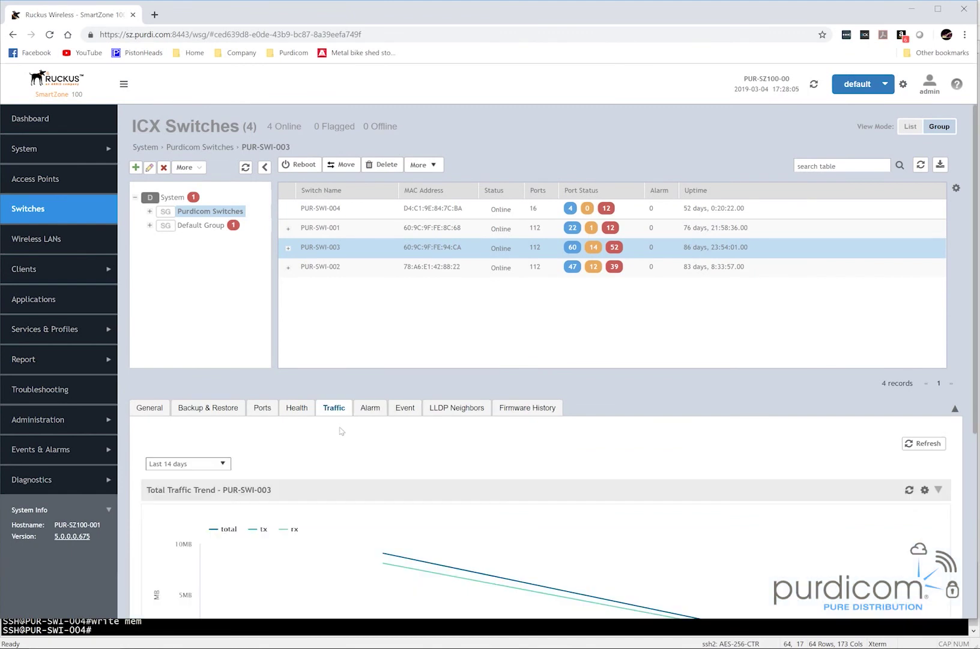
click(297, 409)
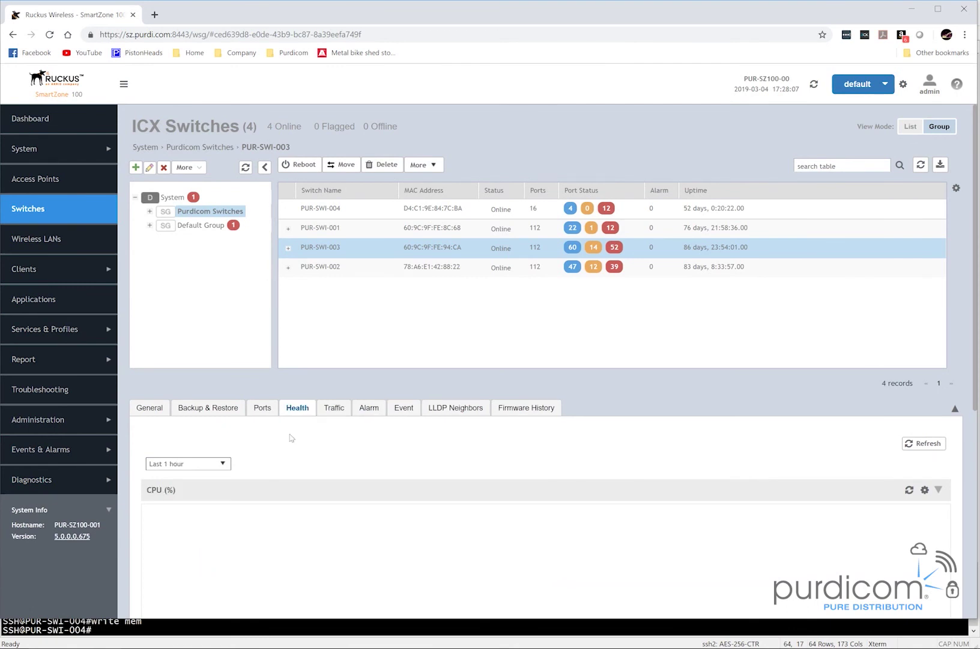
scroll(290, 438, down, 2)
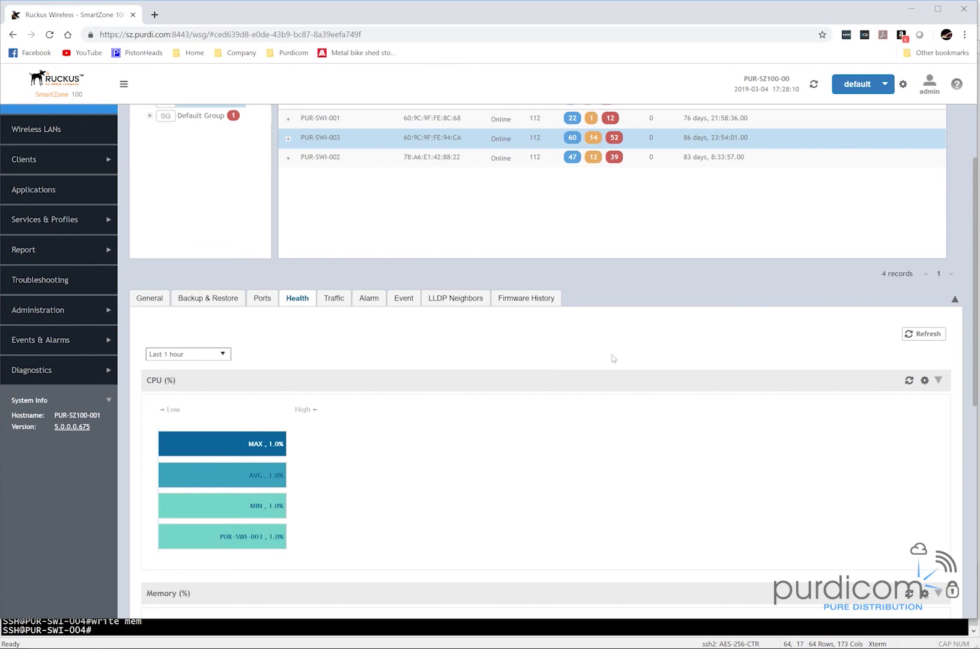
scroll(479, 395, down, 2)
scroll(615, 403, down, 2)
scroll(604, 405, down, 1)
scroll(605, 404, down, 3)
scroll(606, 404, down, 1)
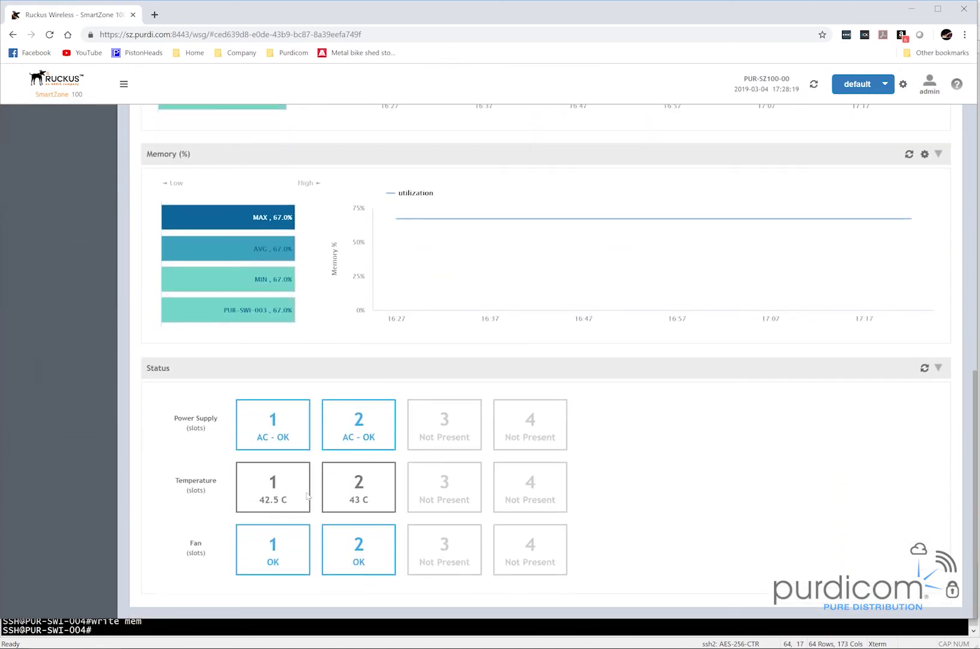
scroll(232, 525, up, 5)
scroll(232, 524, up, 5)
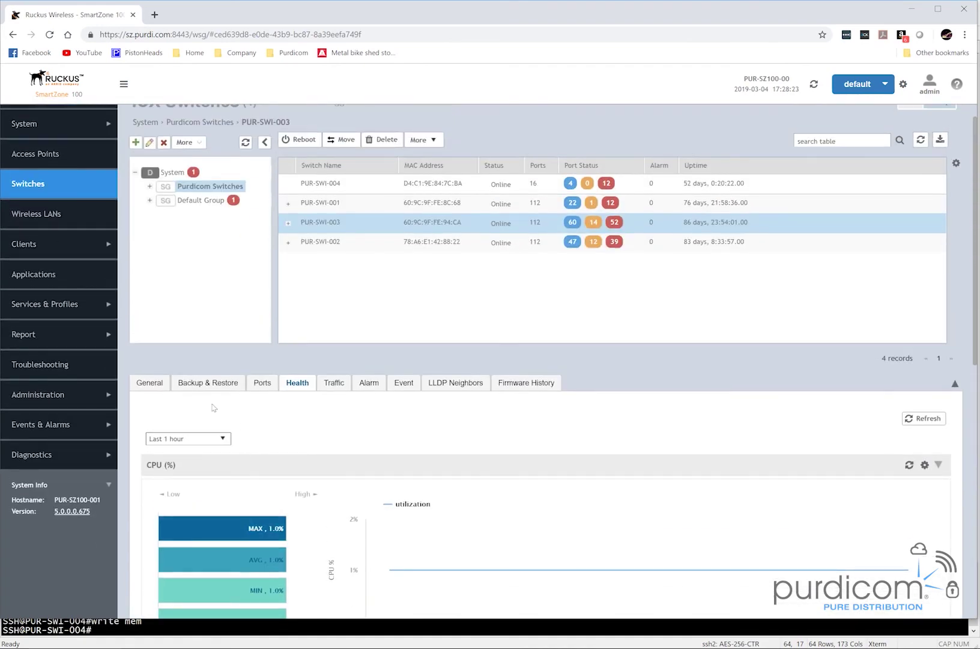